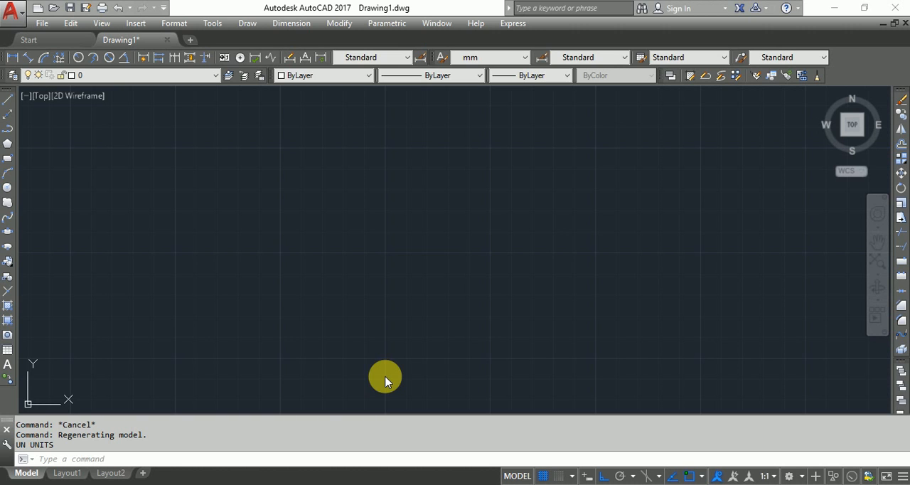
Draw a rectangle 2' wide and 4' high using relative coordinates for the opposite corner
text(rec)
key(Return)
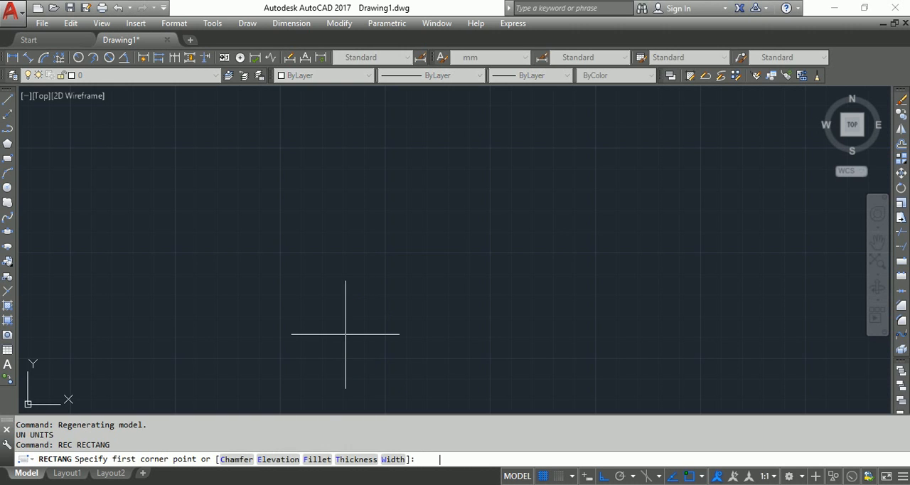
click(316, 345)
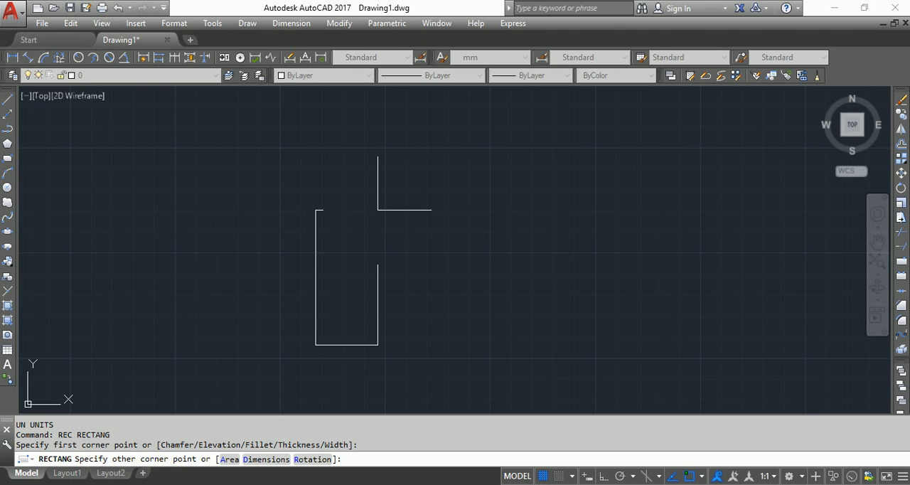
text(@')
key(BackSpace)
key(BackSpace)
text(2',4')
click(352, 459)
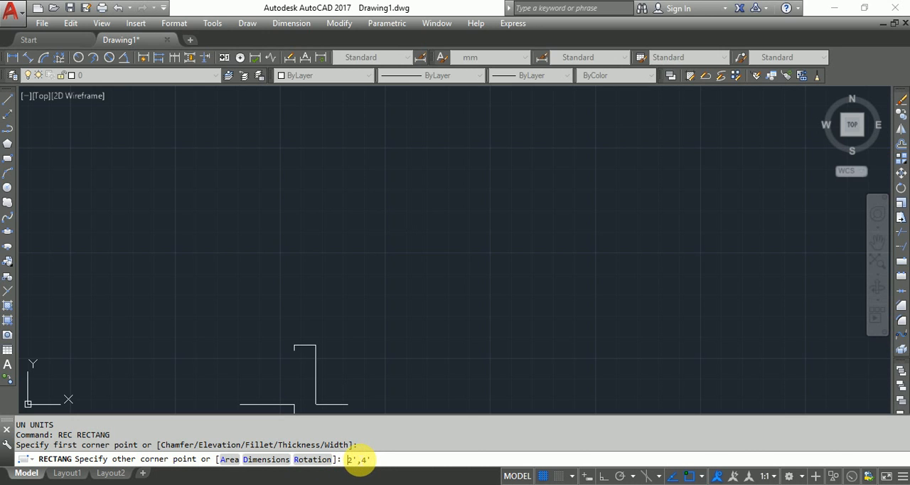
text(@)
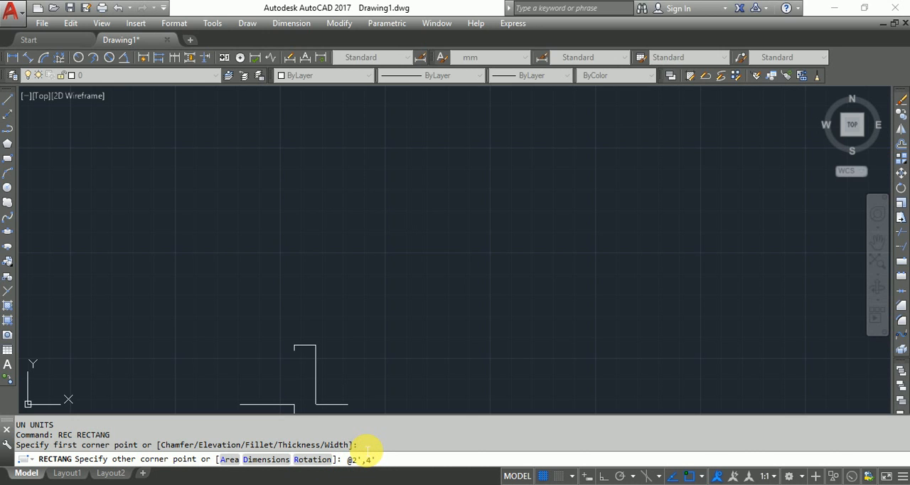
key(Return)
Move the rectangle to the middle of the drawing view
scroll(316, 314, down, 5)
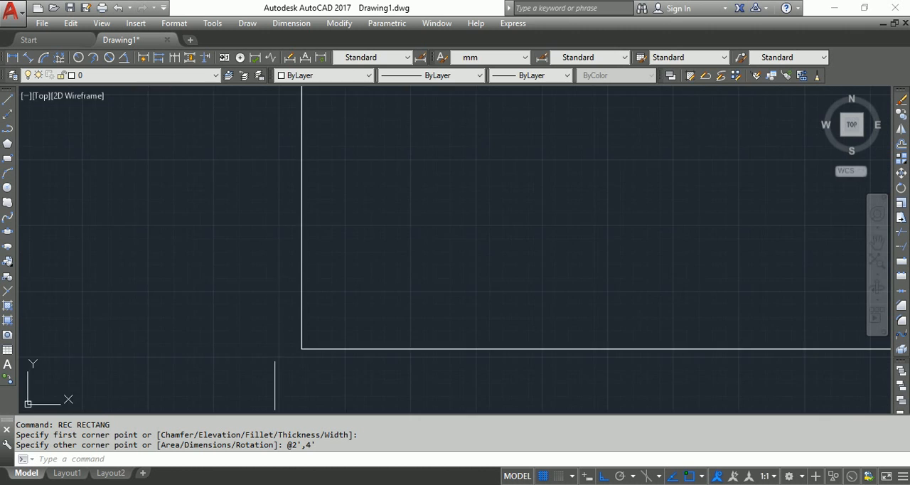
click(317, 314)
scroll(308, 334, up, 4)
text(m)
key(Return)
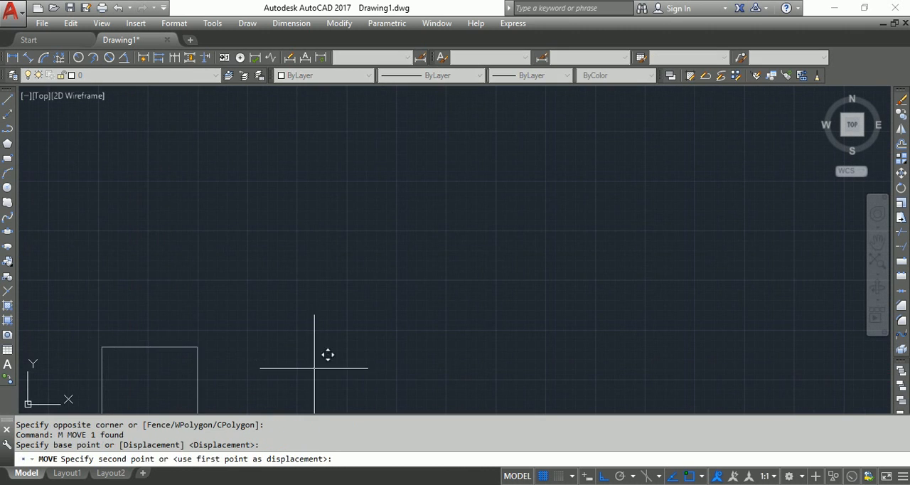
click(314, 366)
click(512, 161)
click(396, 211)
click(158, 270)
key(Return)
click(158, 270)
click(336, 270)
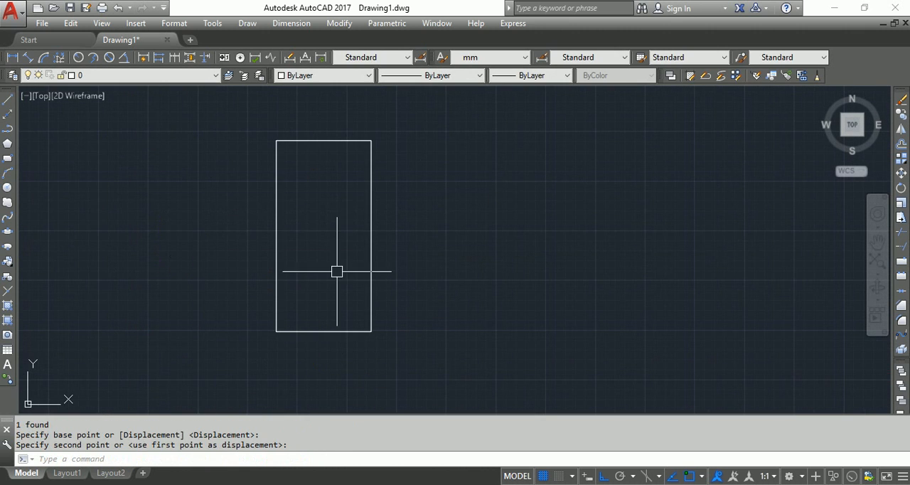
Offset the rectangle inward by 2 inches
text(o)
key(Return)
text(2)
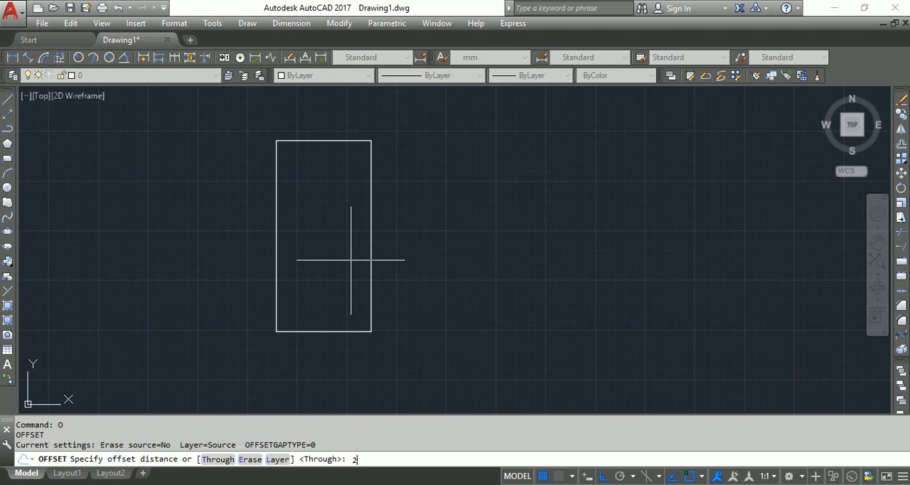
key(Return)
click(342, 319)
click(351, 261)
key(Escape)
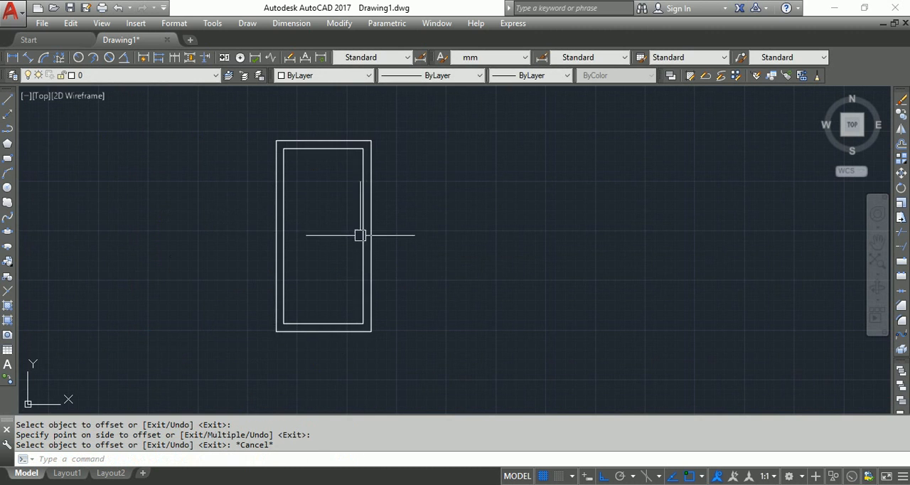
middle_drag(359, 235, 369, 244)
scroll(363, 189, up, 2)
scroll(359, 174, down, 2)
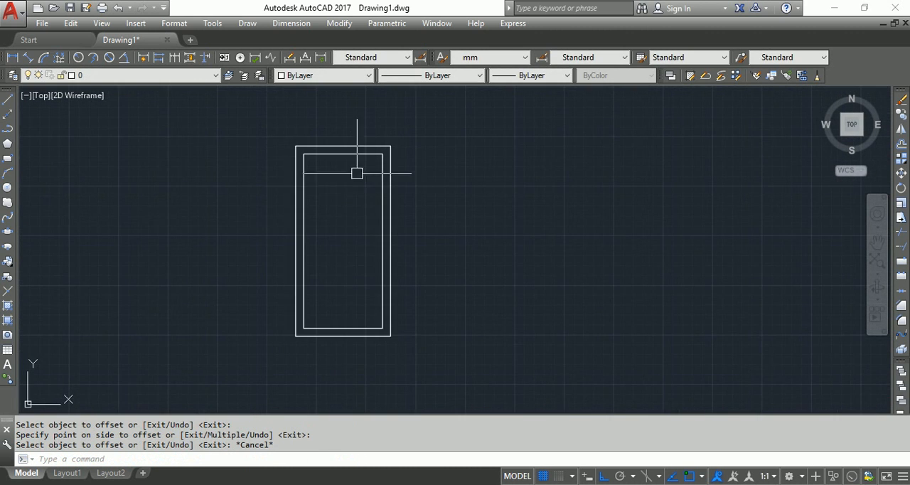
scroll(415, 238, up, 2)
scroll(421, 241, down, 2)
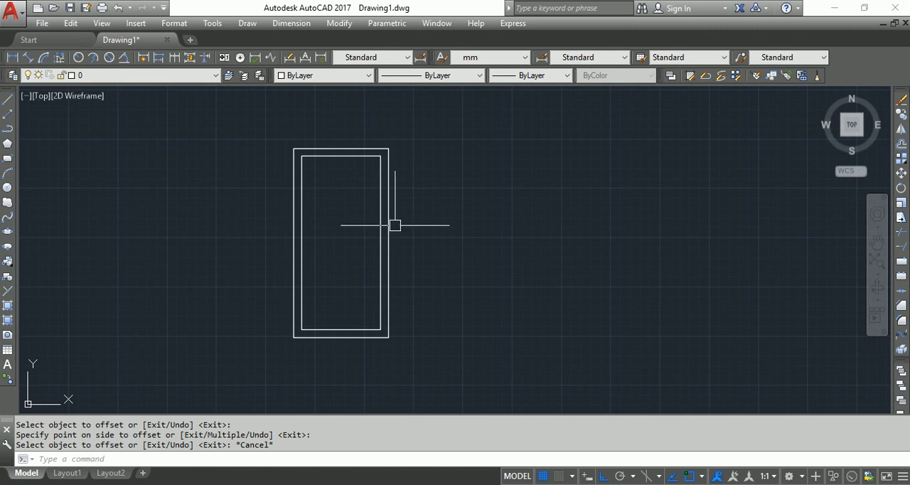
click(374, 163)
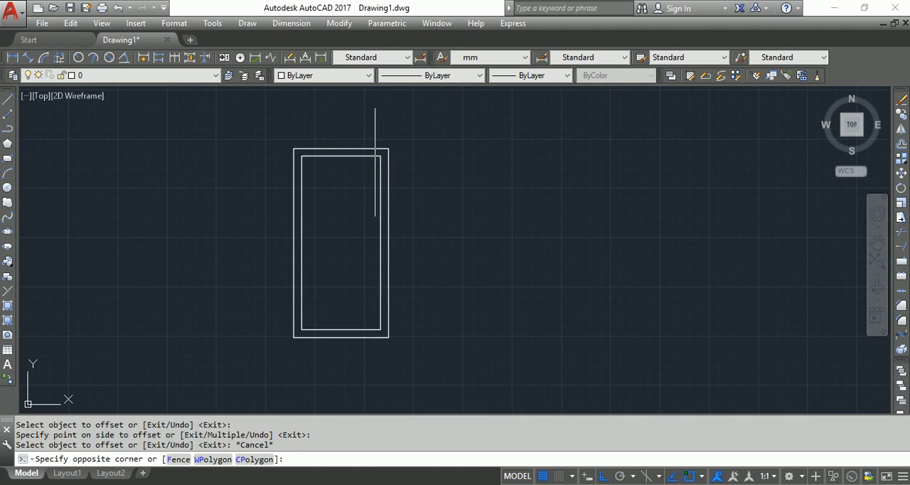
click(359, 146)
key(Escape)
Offset the inner rectangle inward by 4 inches to form a third nested rectangle
text(o)
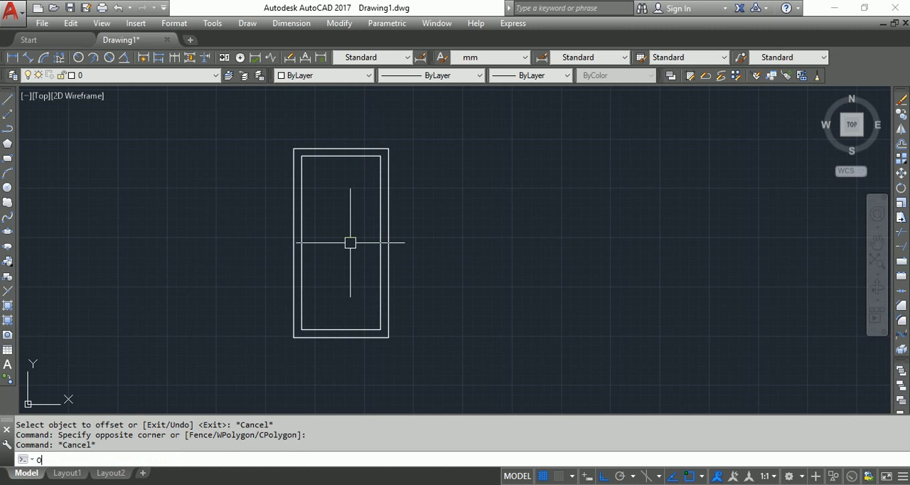
key(Return)
text(4)
key(Return)
click(355, 155)
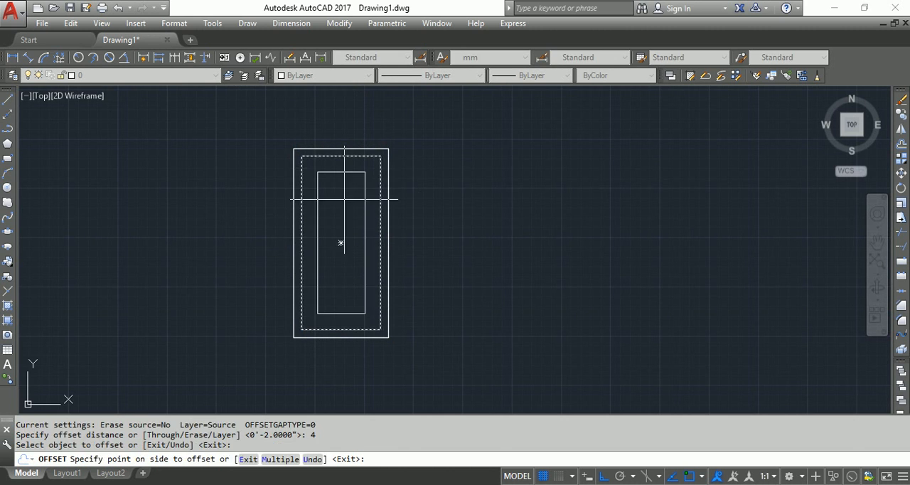
click(341, 244)
key(Escape)
Start a block definition named W1 with its base point at the outer rectangle's lower-left corner
middle_drag(481, 246, 536, 257)
scroll(500, 223, up, 2)
scroll(509, 226, down, 2)
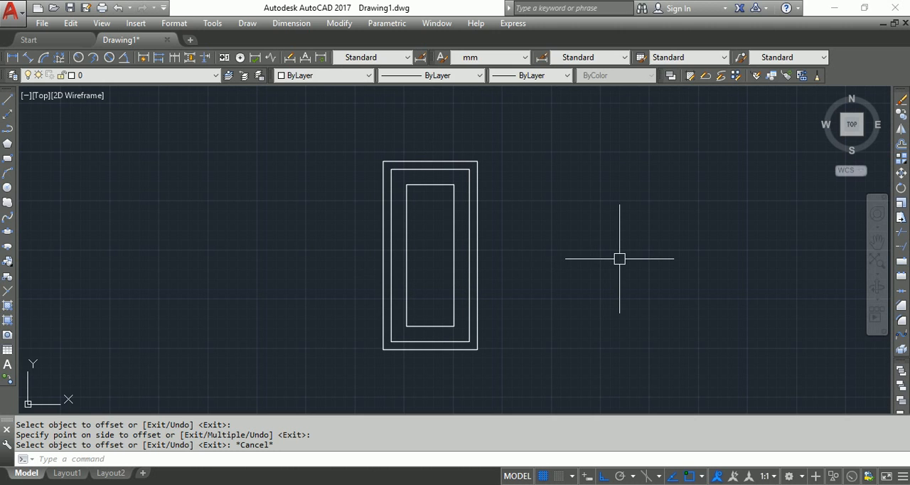
text(B)
key(Return)
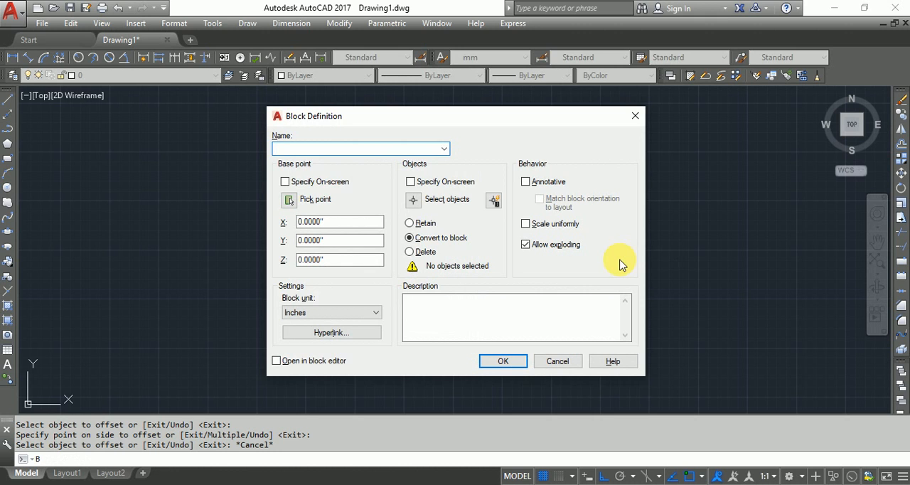
text(W1)
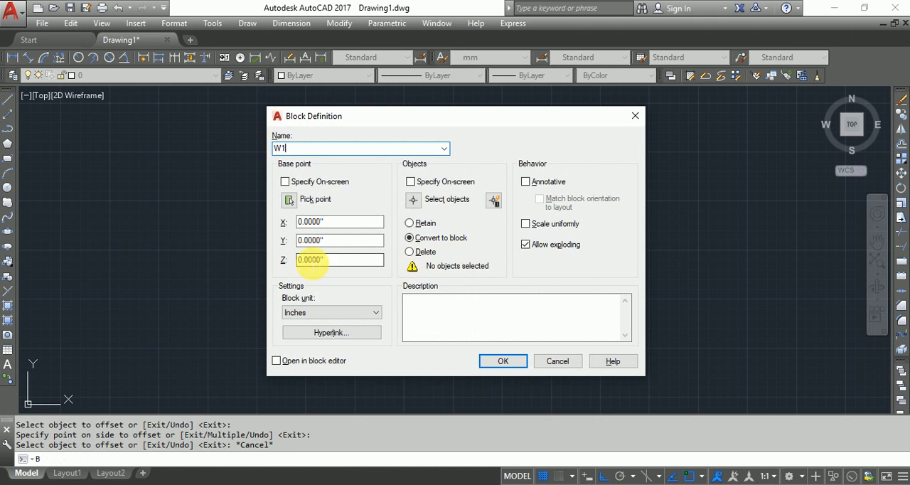
click(291, 201)
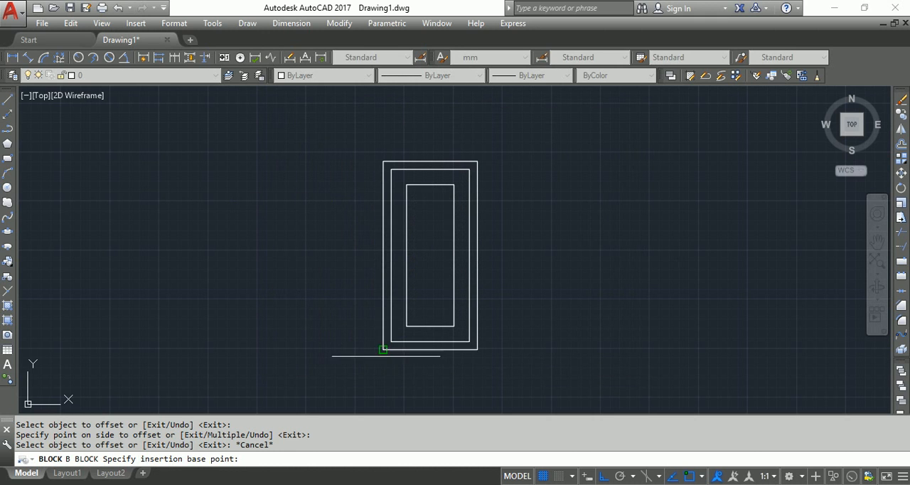
click(382, 349)
Add all three nested rectangles to the W1 block definition and create the block
click(413, 142)
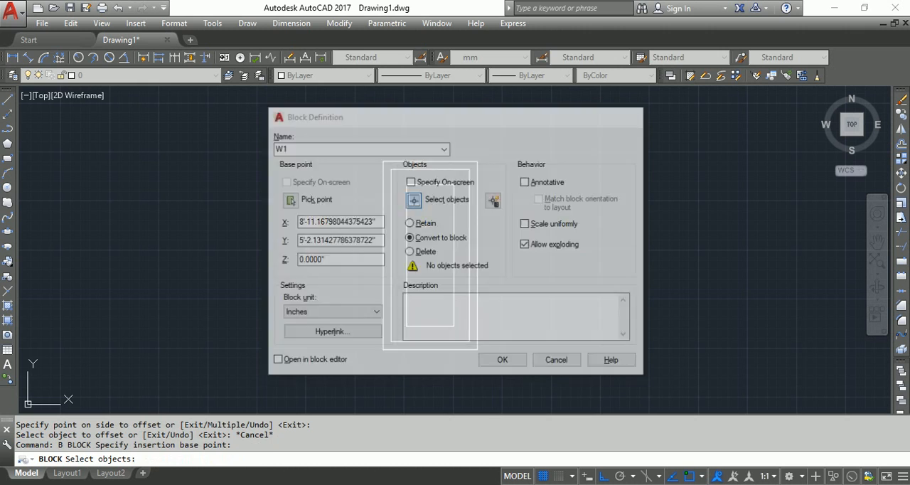
click(496, 139)
click(344, 366)
right_click(470, 373)
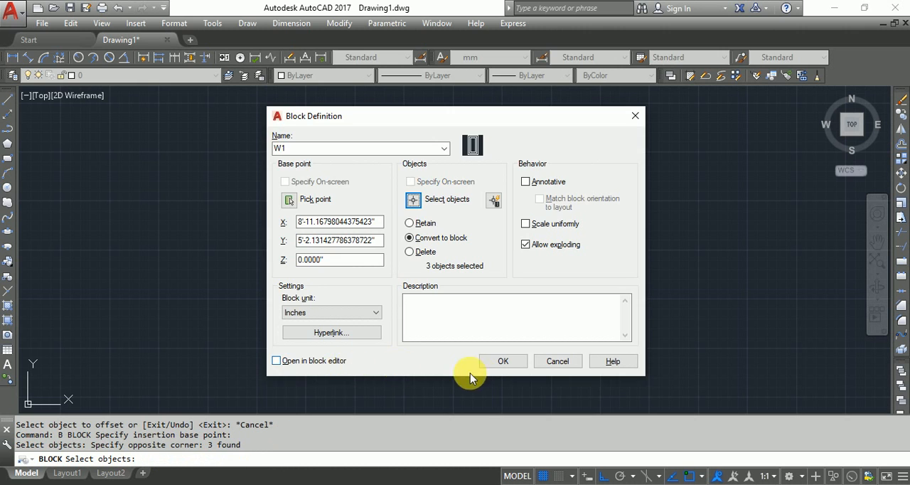
click(501, 362)
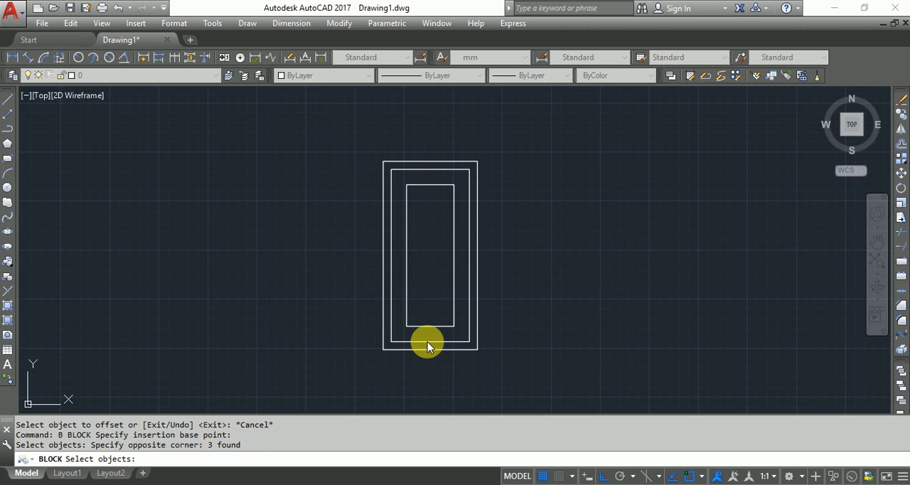
Open the W1 block in the Block Editor
click(425, 344)
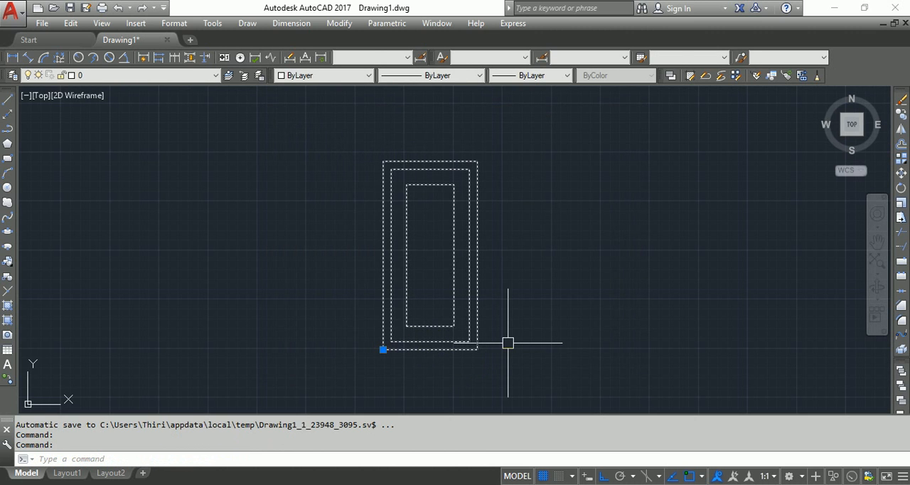
key(Escape)
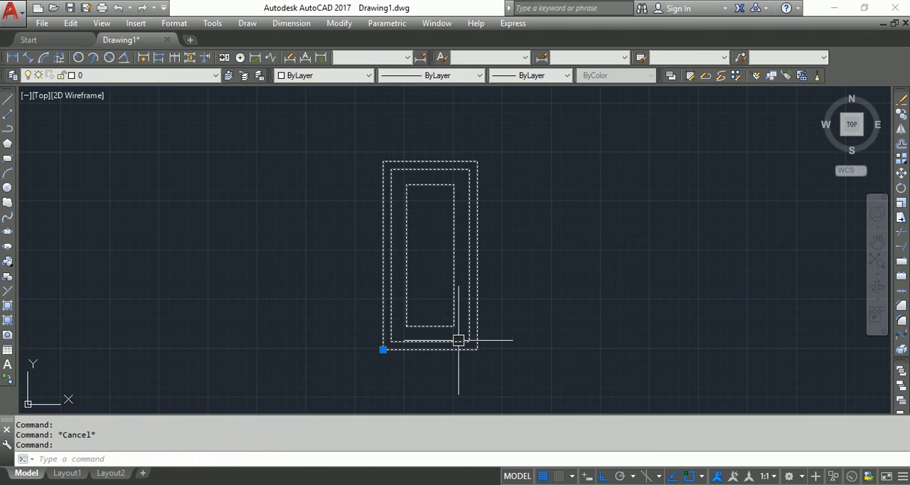
double_click(461, 342)
click(457, 341)
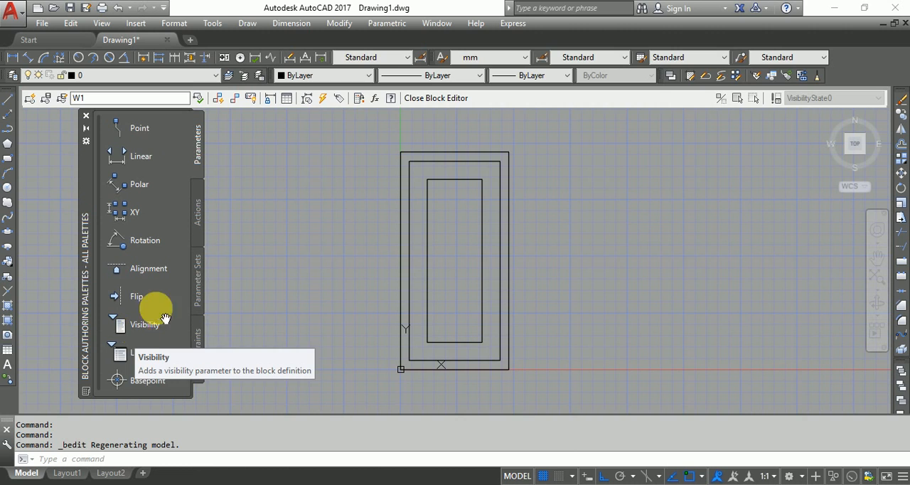
Add a linear parameter across the outer rectangle's full bottom width and place its label below the edge
click(131, 160)
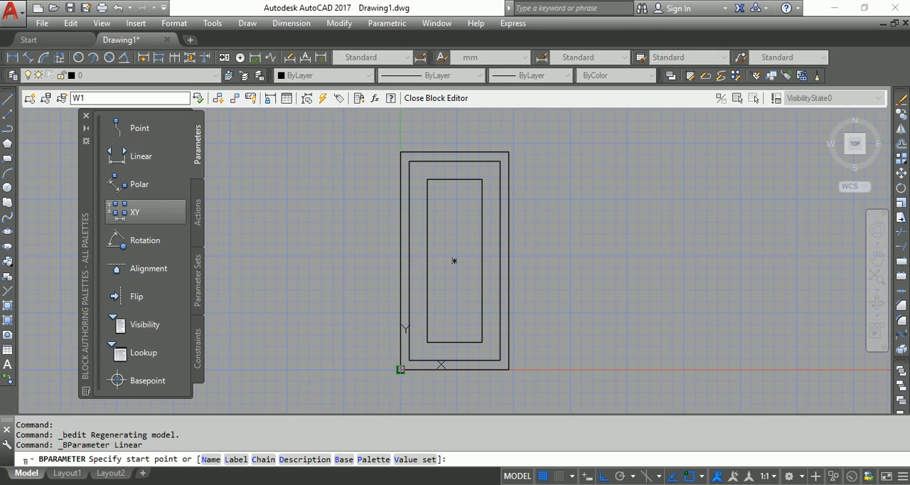
click(400, 368)
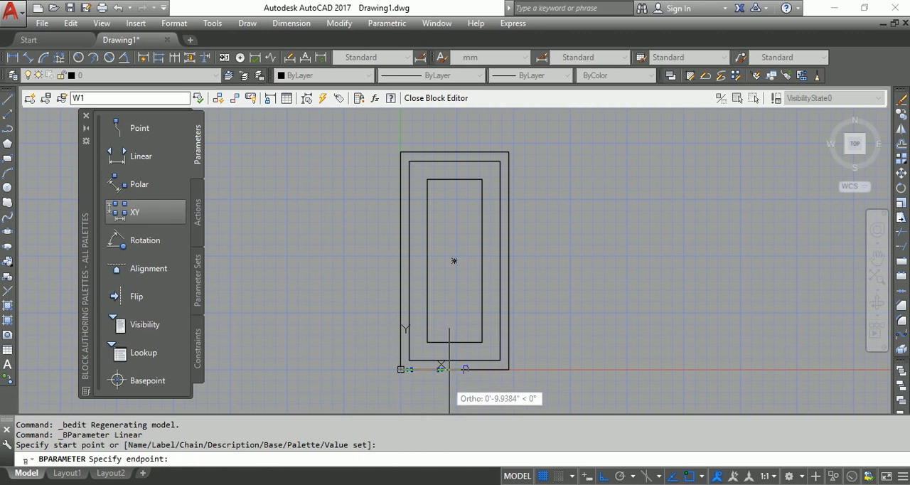
click(507, 368)
middle_drag(507, 369, 510, 298)
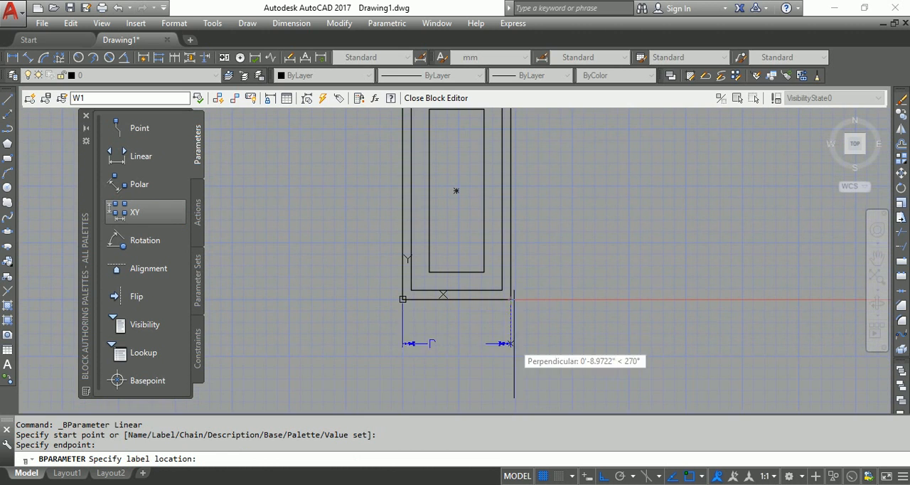
click(551, 354)
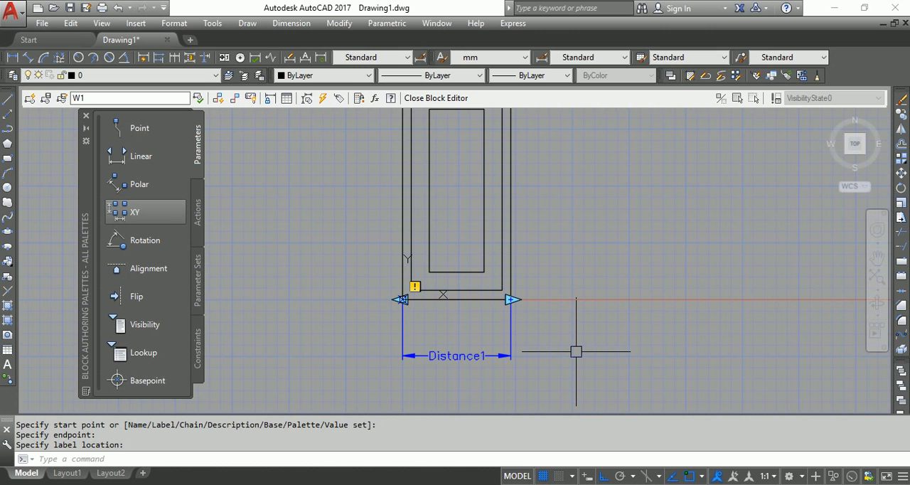
click(197, 158)
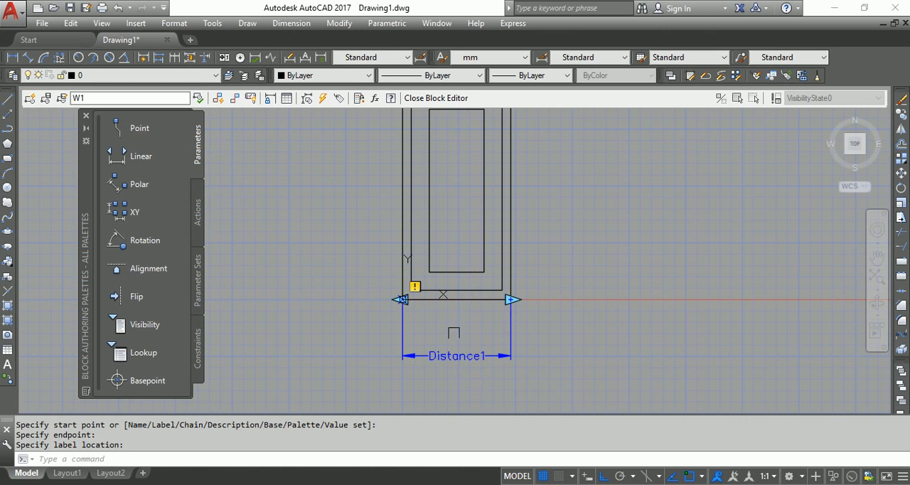
click(462, 351)
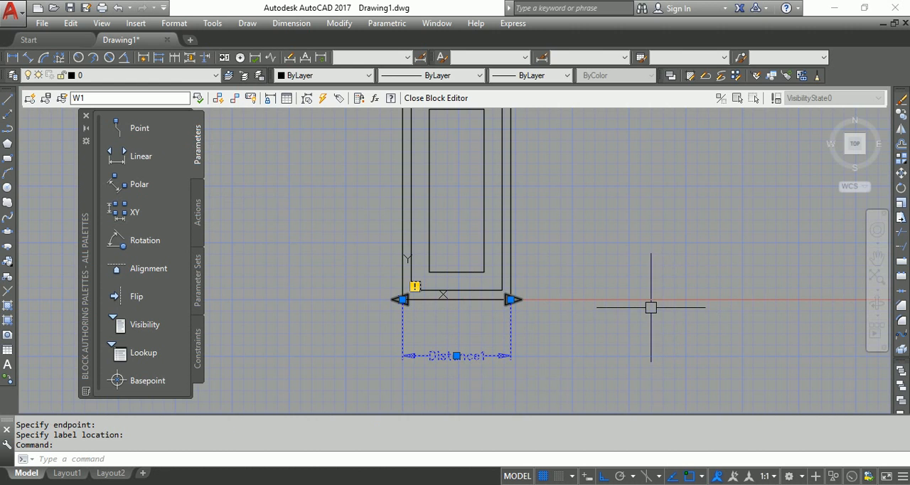
key(Escape)
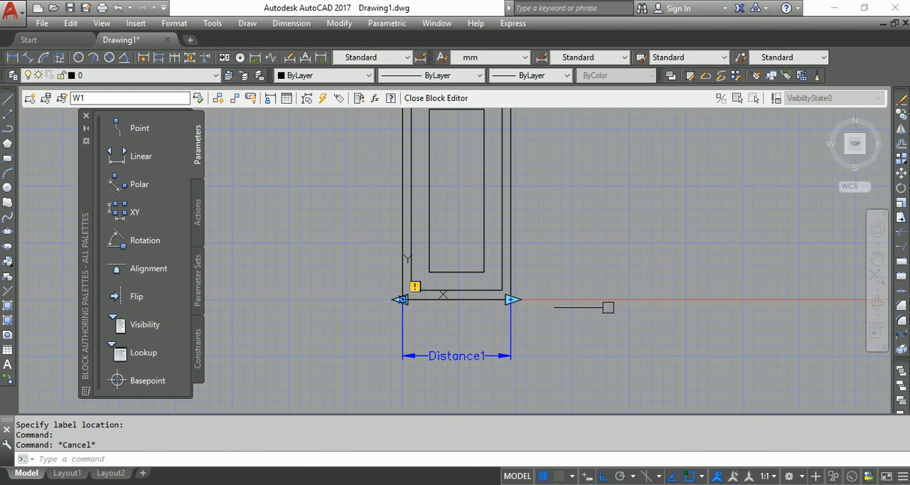
middle_drag(606, 306, 581, 324)
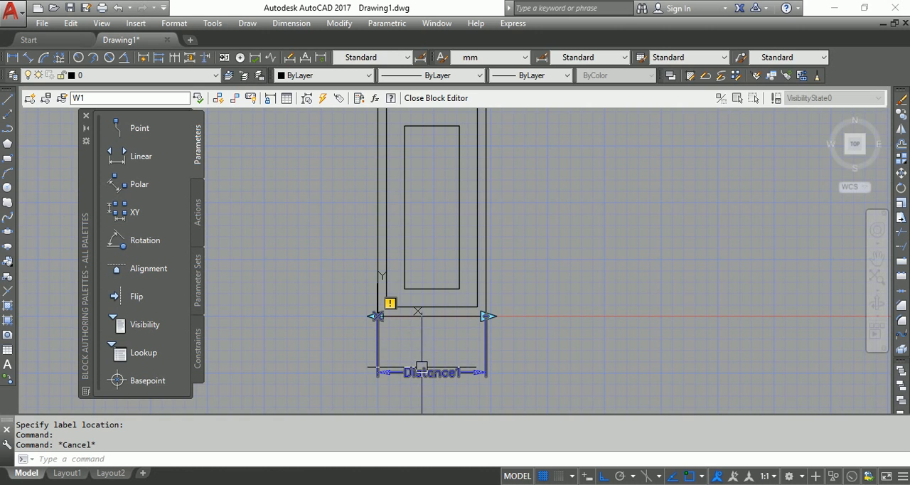
key(Escape)
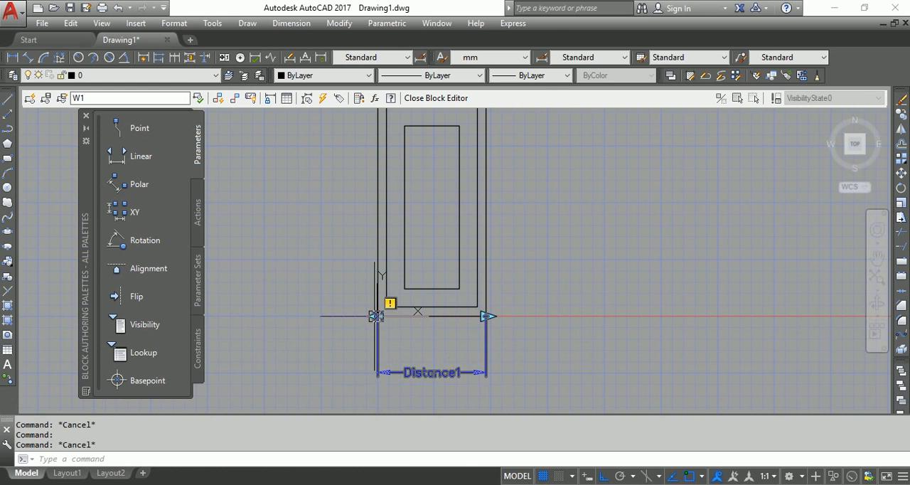
click(335, 288)
click(431, 340)
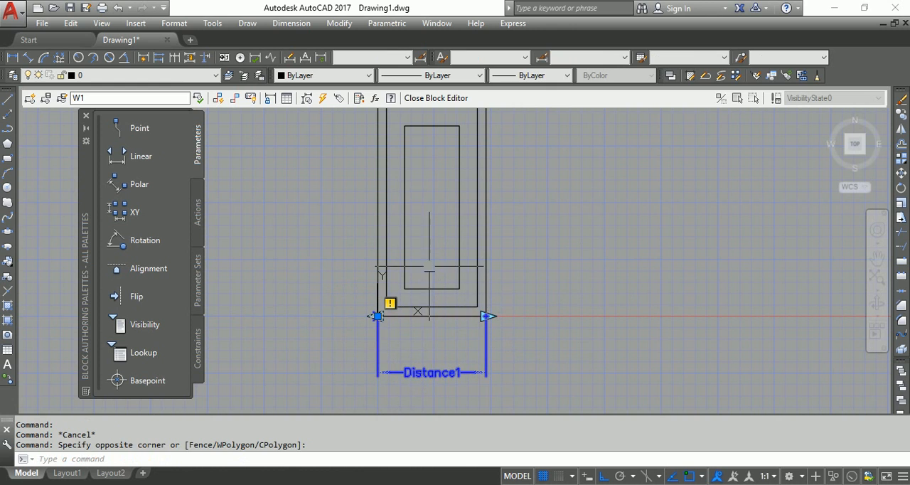
click(429, 266)
click(541, 328)
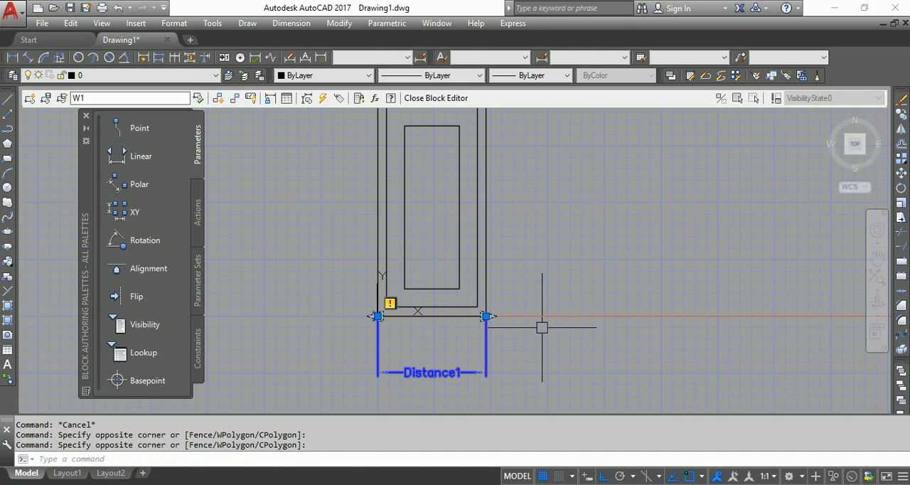
key(Escape)
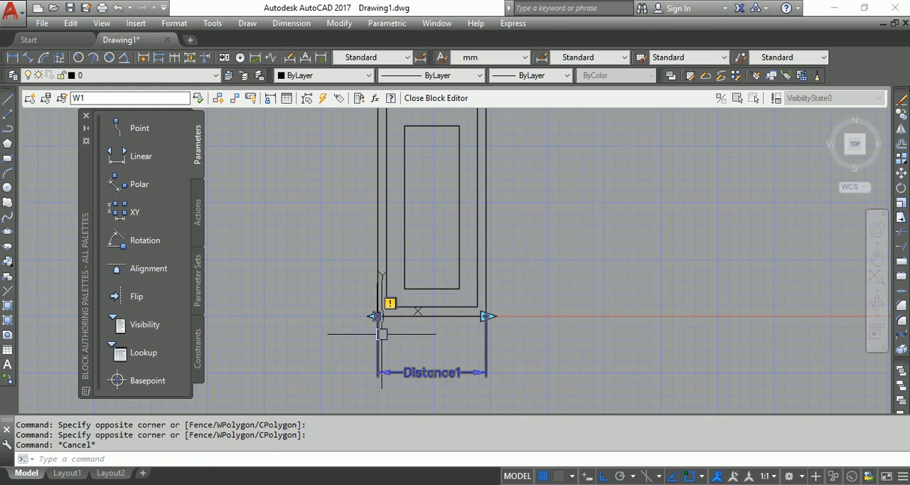
Delete the linear parameter's start grip at the outer rectangle's lower-left corner, keeping only the grip at the opposite end
click(348, 285)
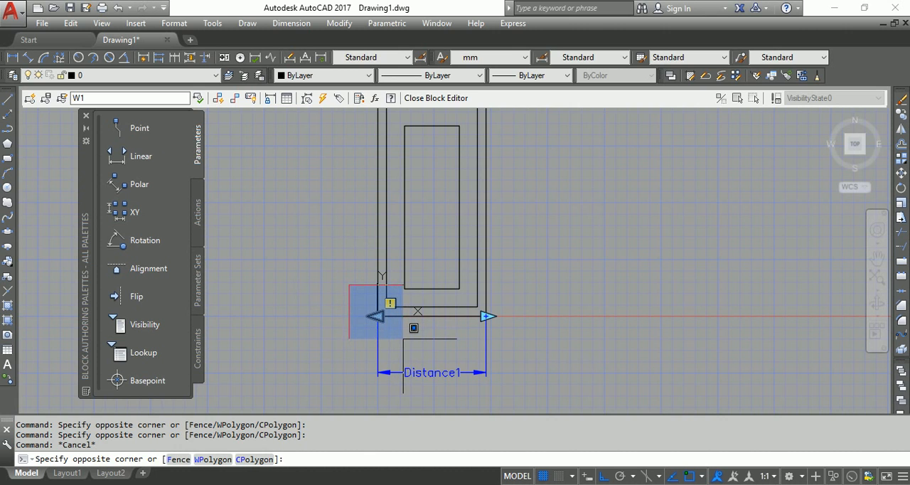
click(403, 338)
click(334, 273)
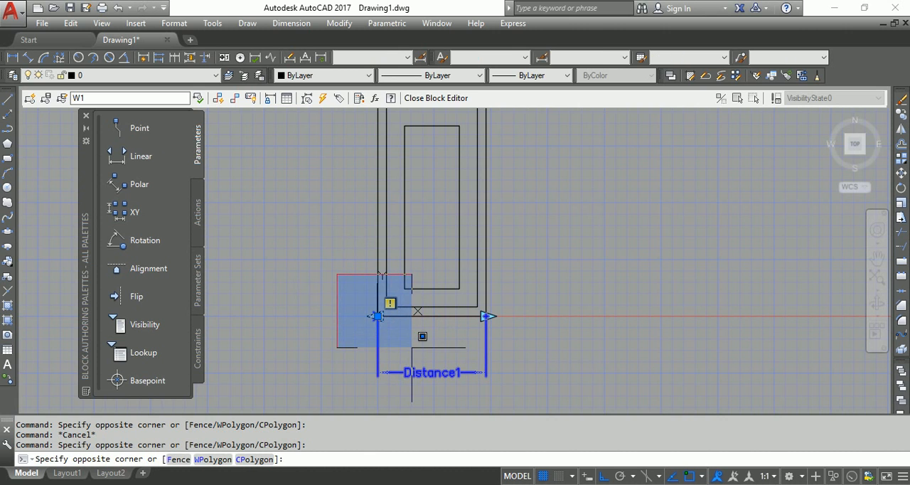
click(412, 347)
click(341, 280)
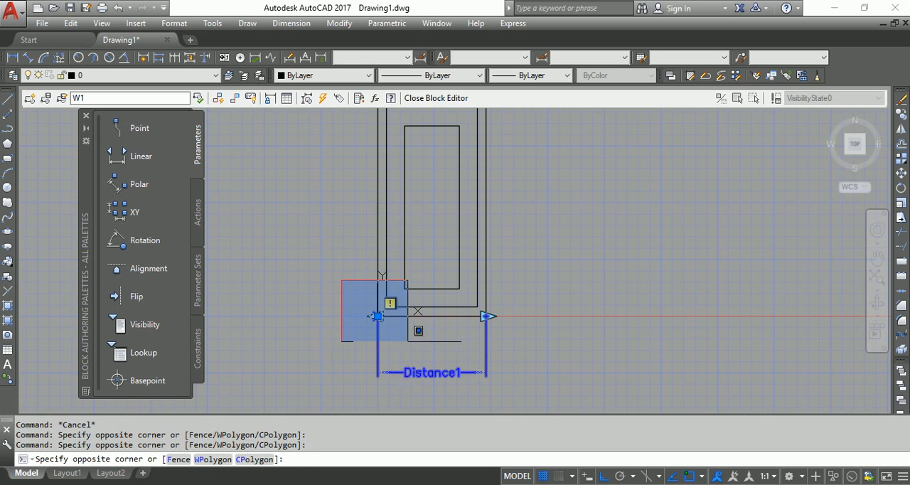
click(462, 399)
click(342, 278)
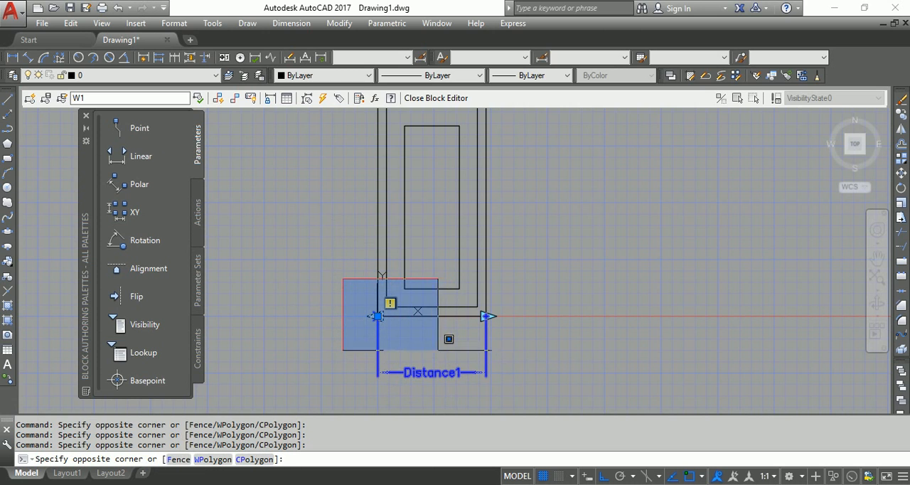
click(442, 352)
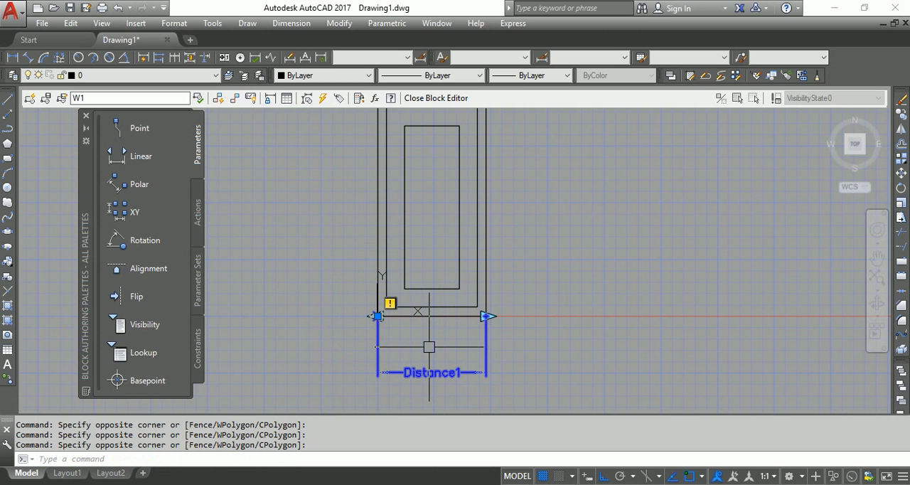
key(Delete)
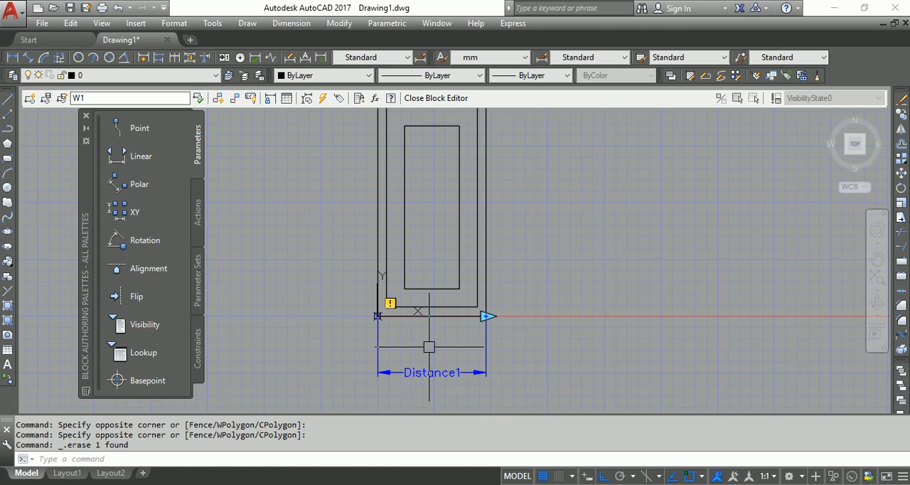
Start a Stretch action on the linear parameter and associate it with the parameter point at the outer rectangle's lower-right corner
middle_drag(511, 308, 486, 318)
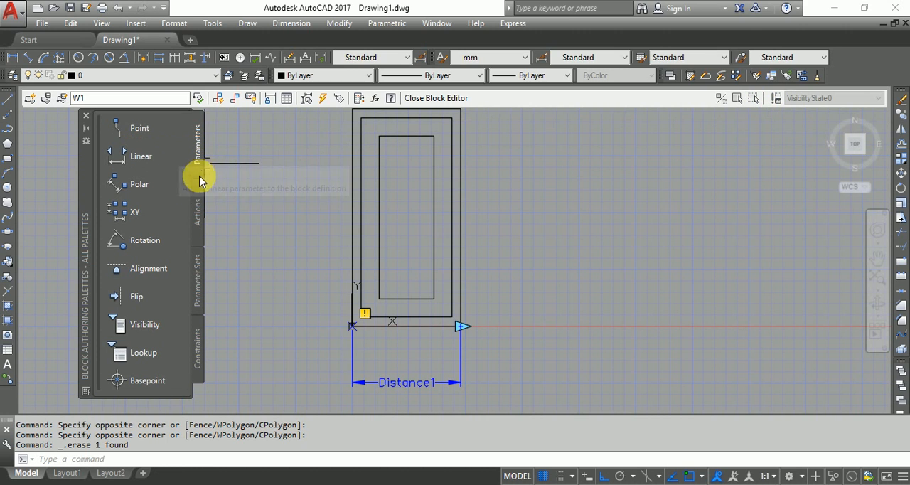
click(199, 212)
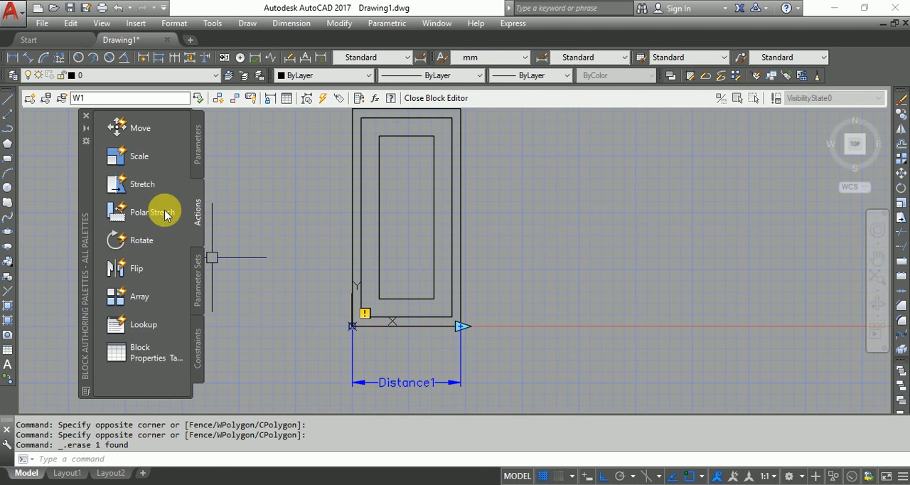
click(145, 186)
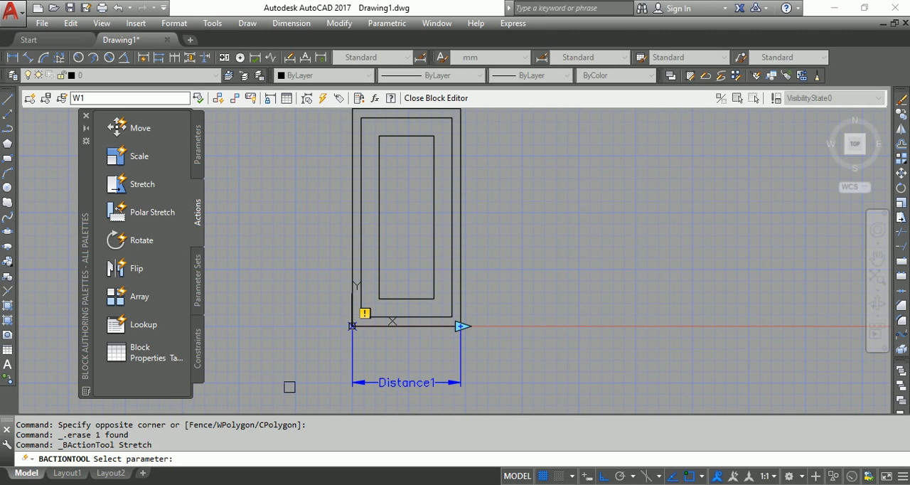
click(405, 383)
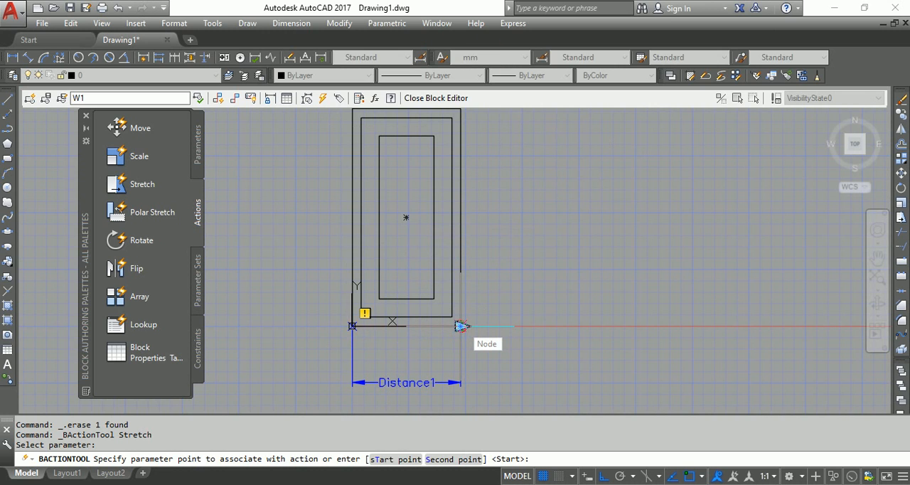
scroll(460, 326, down, 1)
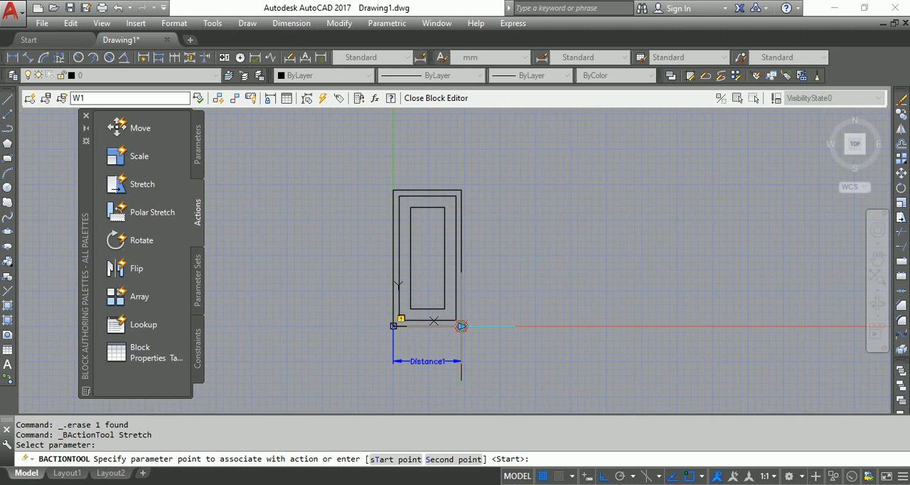
scroll(461, 326, up, 4)
scroll(460, 325, down, 2)
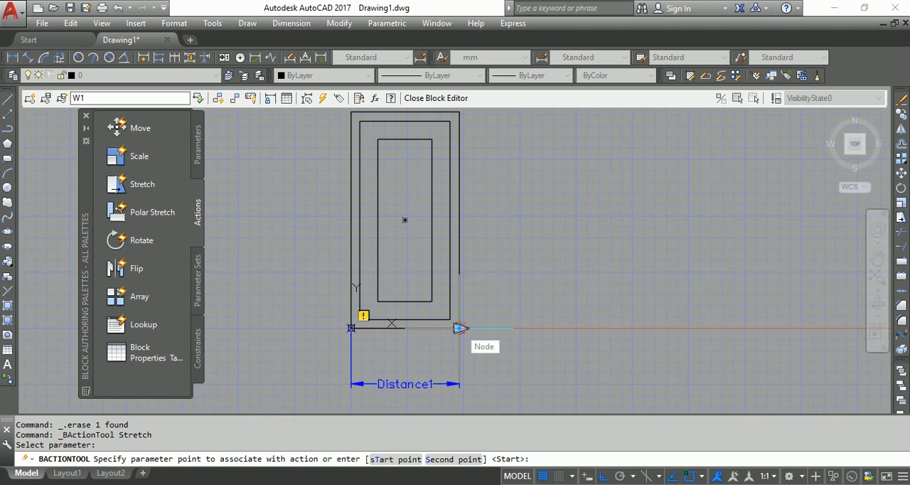
click(460, 328)
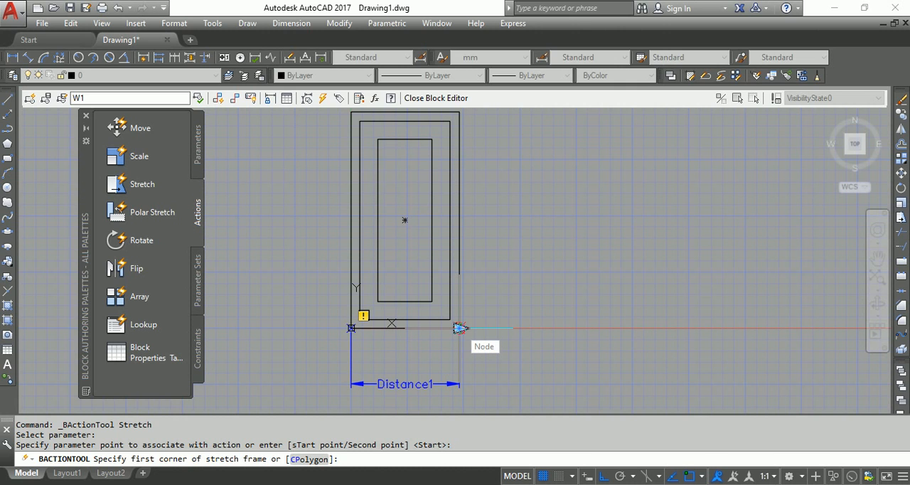
Define the stretch frame around the right half of the nested rectangles, extending beyond their top, bottom and right edges
scroll(461, 327, down, 2)
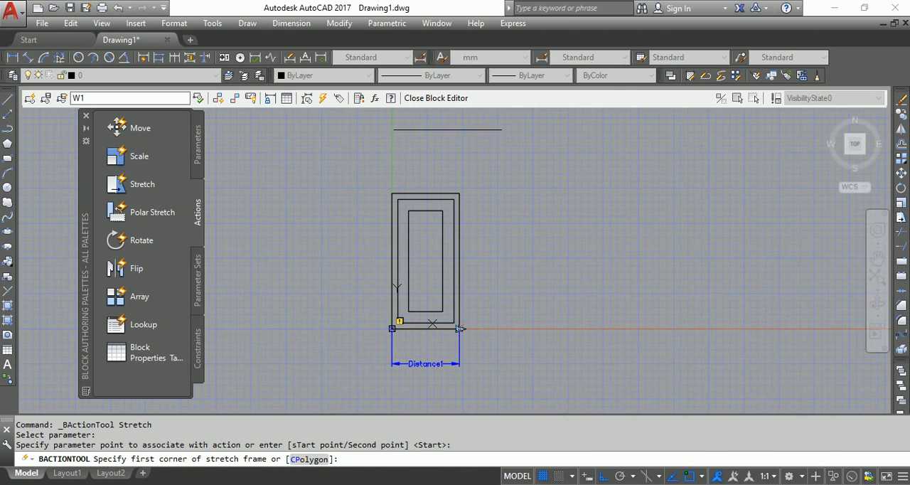
click(502, 165)
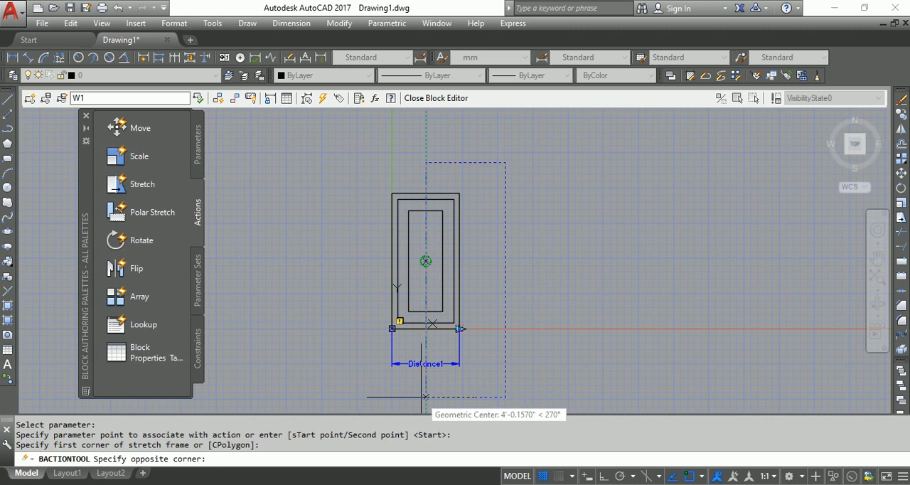
scroll(424, 397, down, 3)
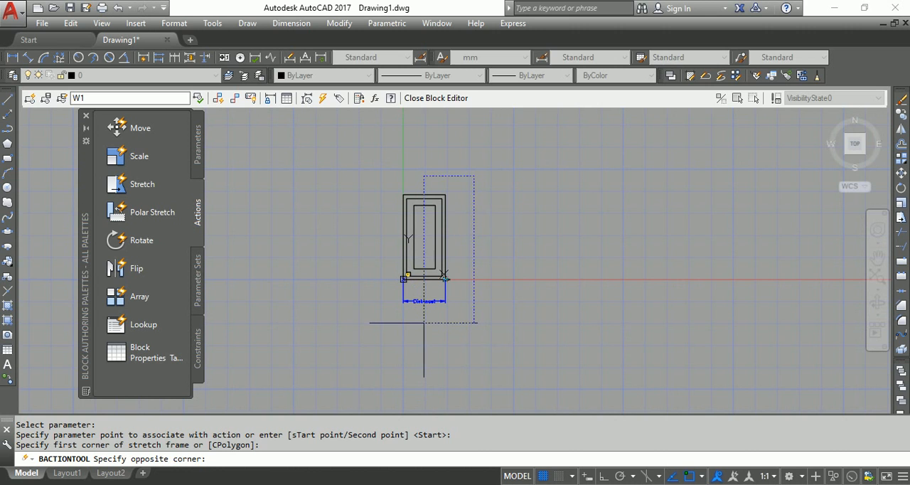
click(424, 322)
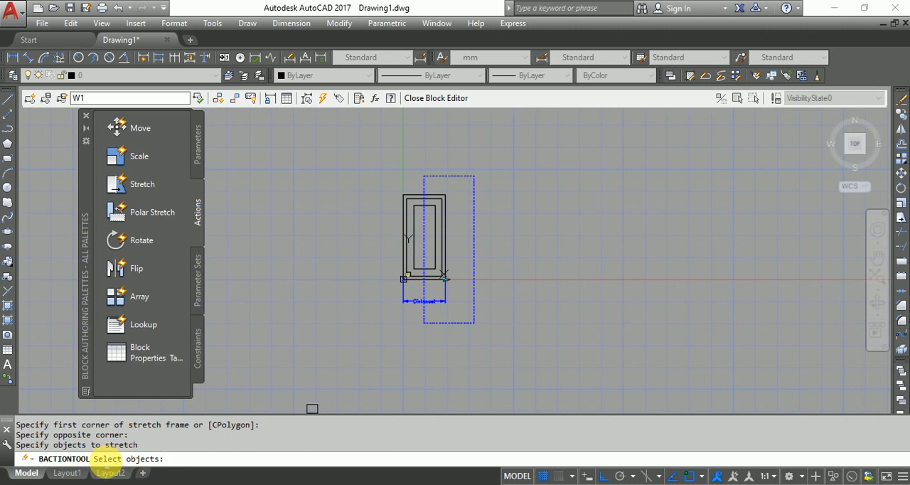
Choose all three nested rectangles as the objects to stretch and complete the Stretch action
scroll(445, 219, up, 2)
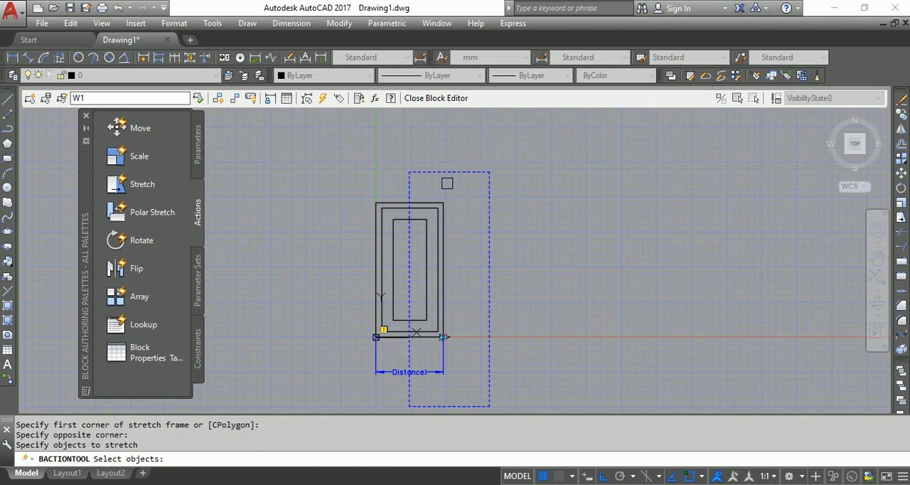
click(440, 243)
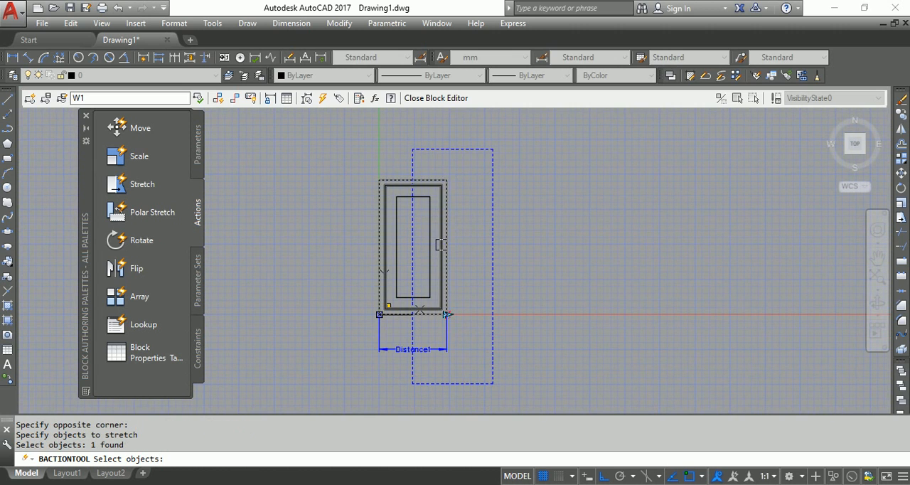
click(440, 245)
click(431, 247)
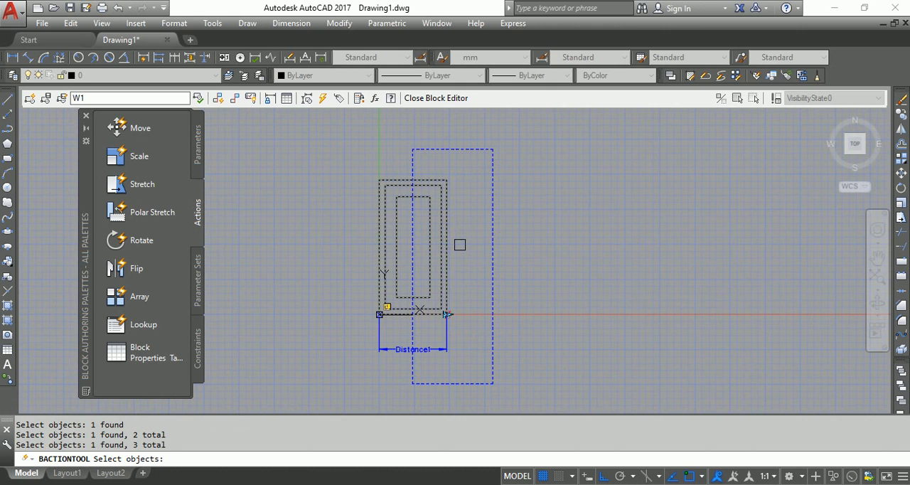
key(Return)
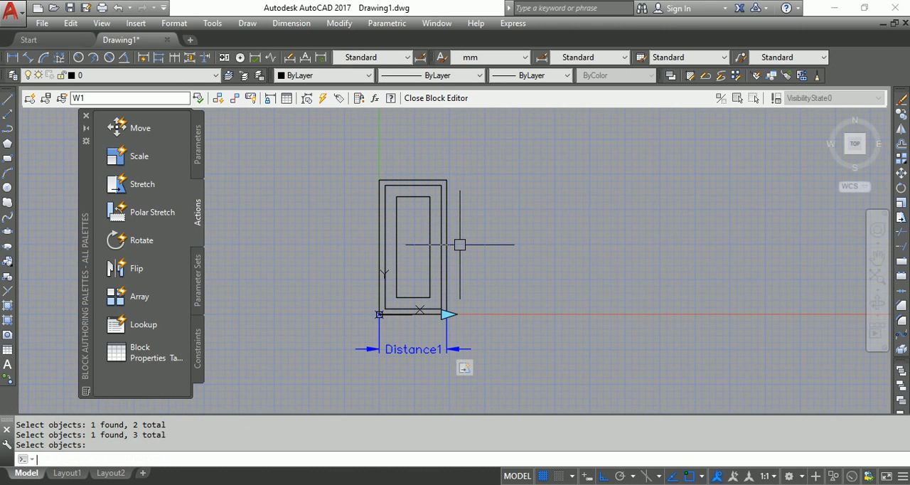
click(363, 348)
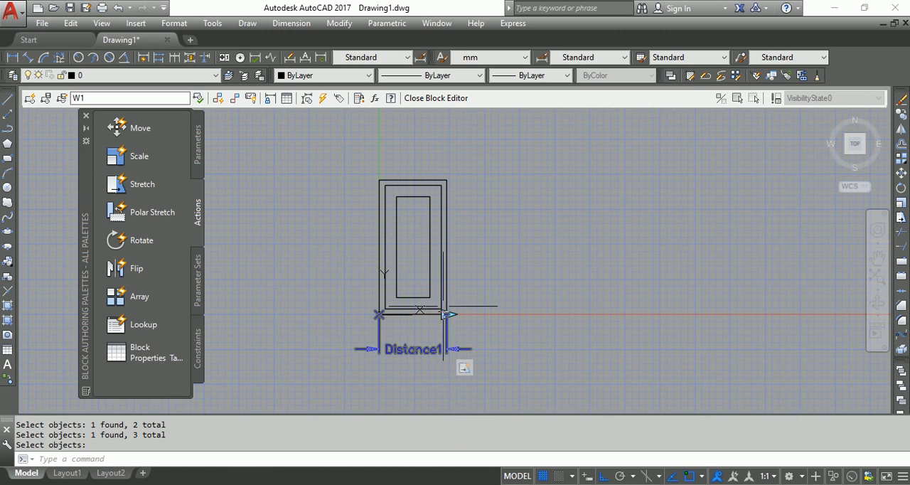
key(Escape)
Close the Block Editor and save the changes to W1
mouse_move(468, 371)
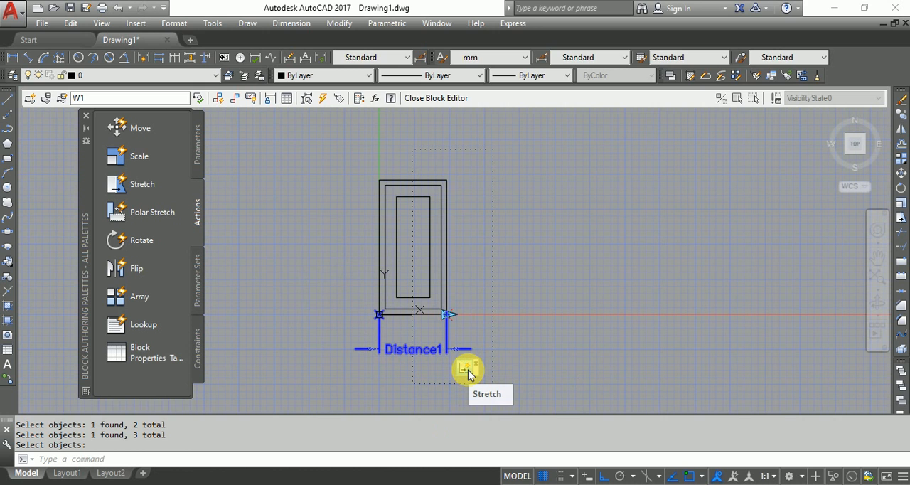
click(429, 105)
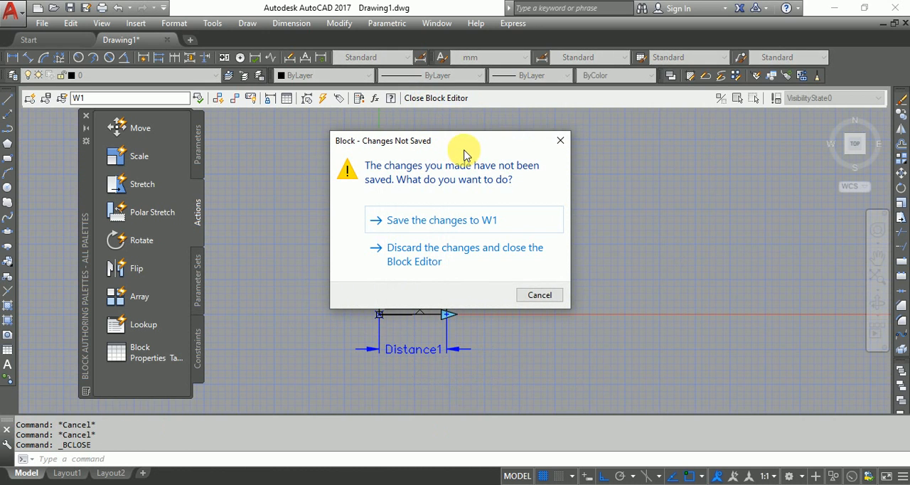
click(463, 221)
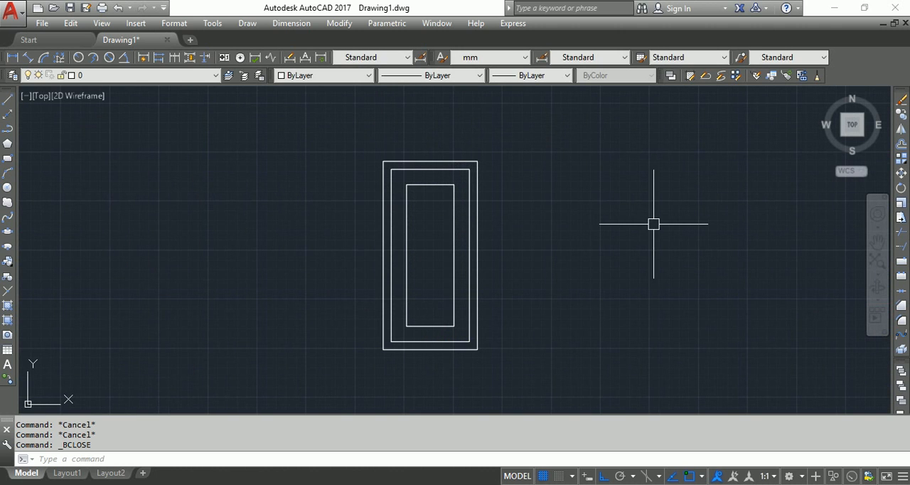
Test the W1 block's width grip by stretching it wider and narrower several times, ending with the window wider than it is tall
click(452, 289)
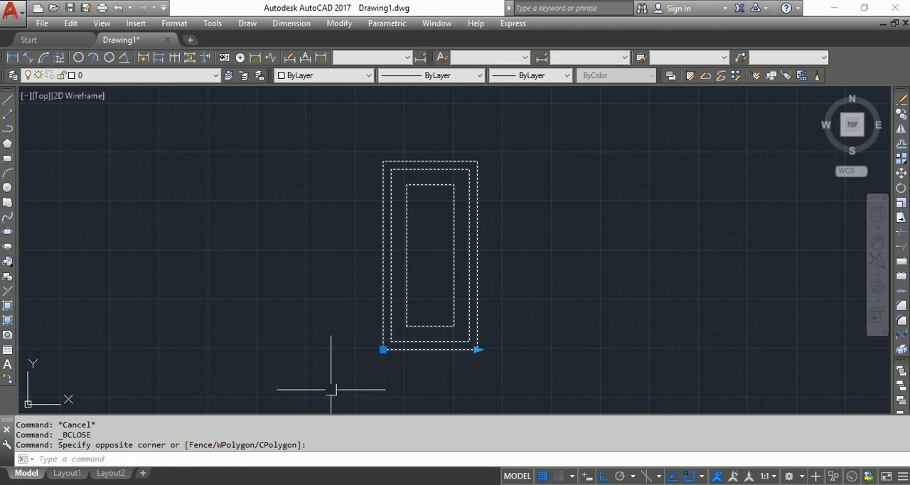
click(477, 348)
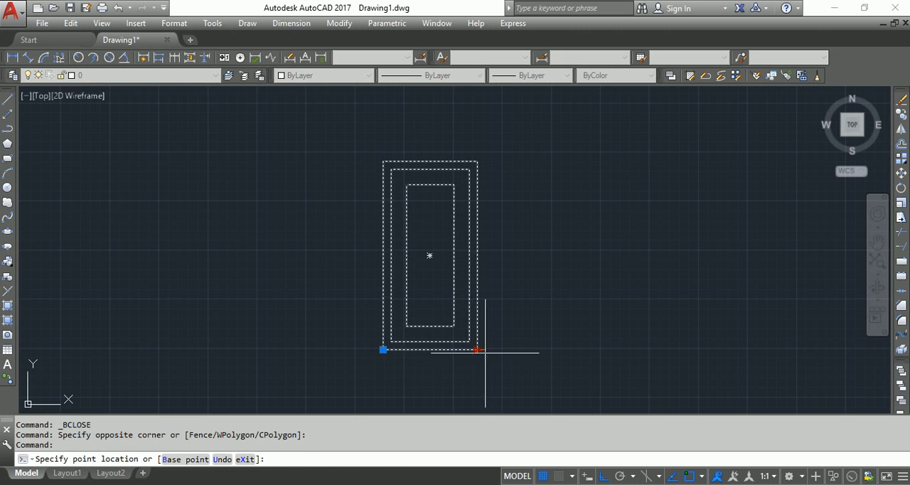
click(654, 349)
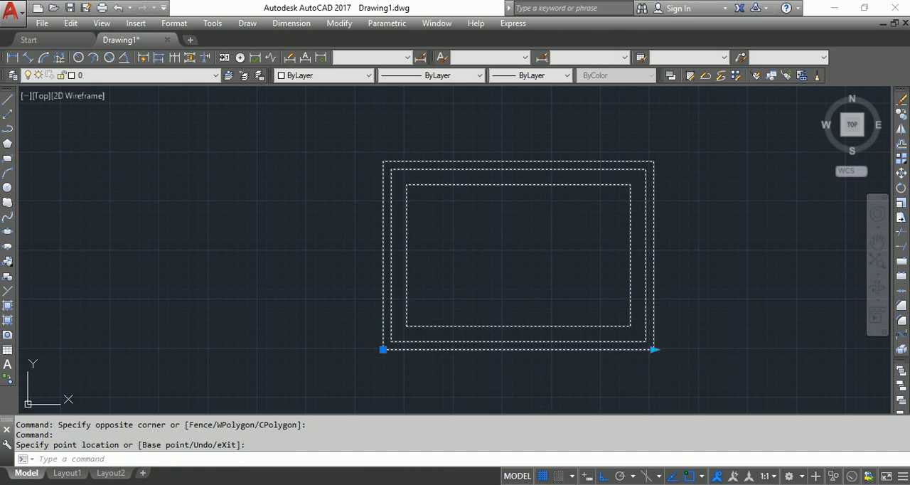
click(654, 349)
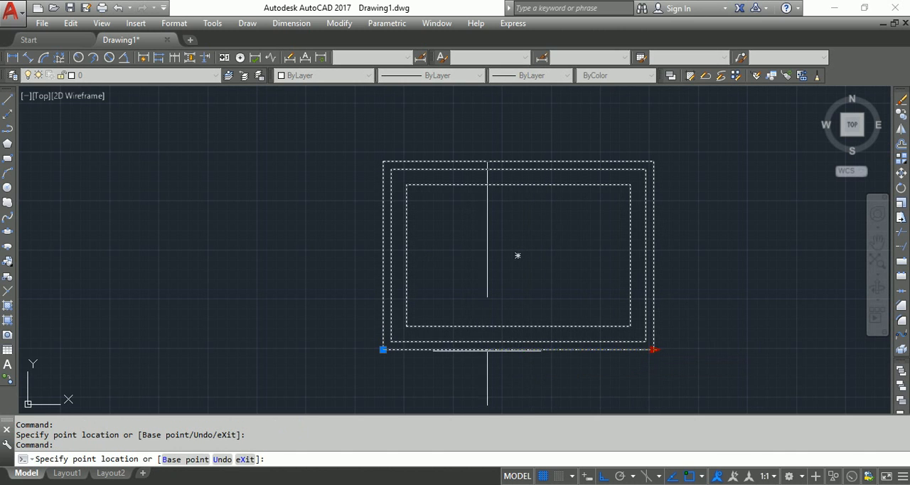
click(471, 349)
click(471, 349)
click(593, 349)
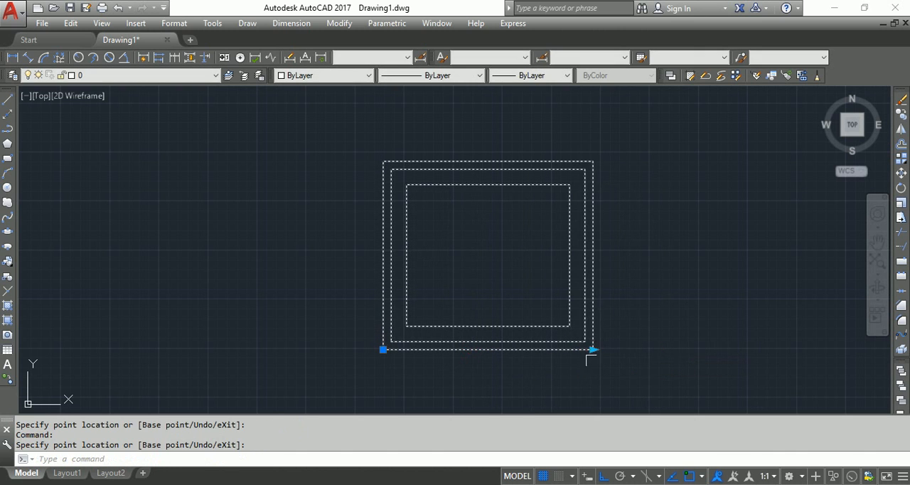
click(594, 348)
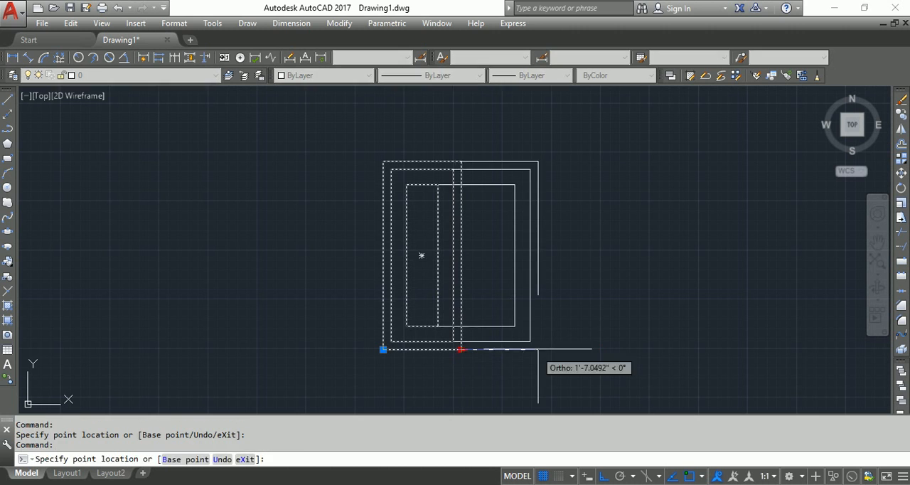
click(540, 349)
click(540, 349)
click(681, 349)
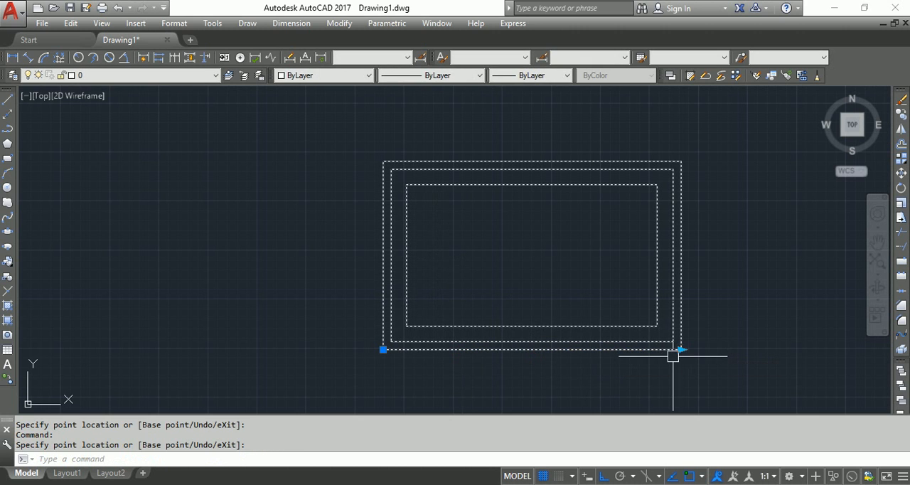
Shrink the W1 window with its width grip until it is a narrow, tall rectangle
click(681, 349)
click(472, 349)
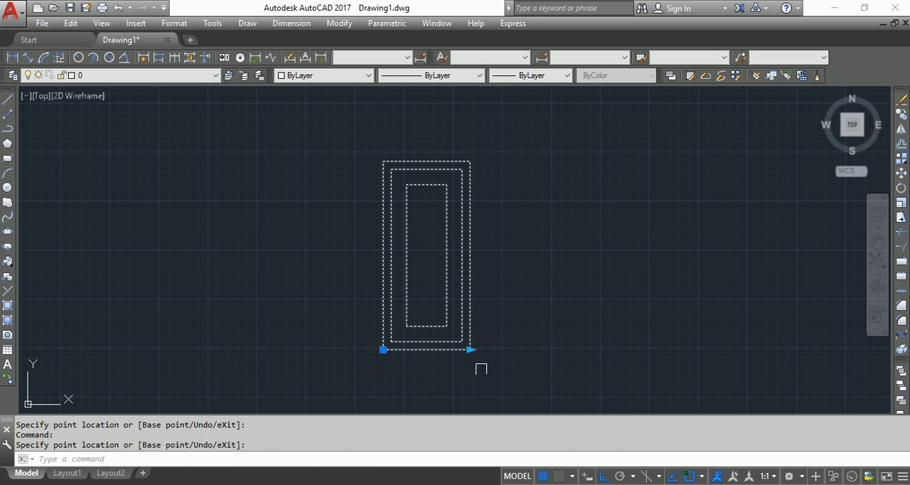
click(470, 349)
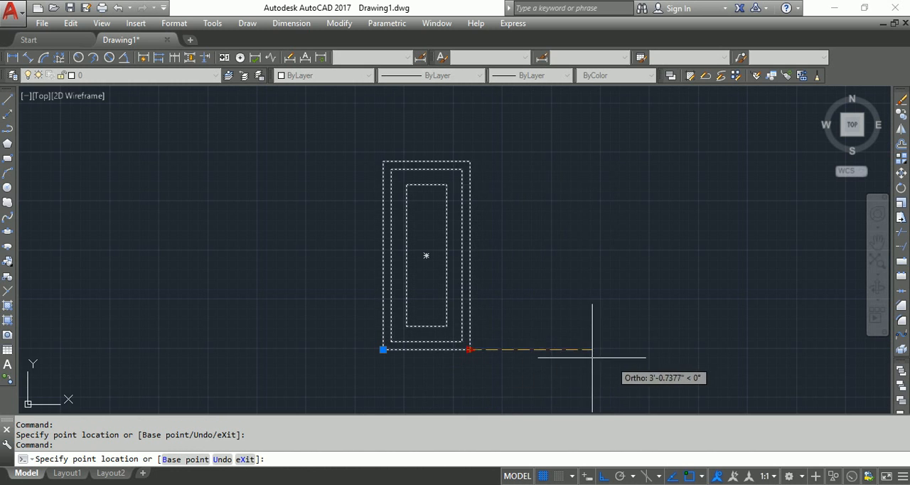
key(Escape)
key(Escape)
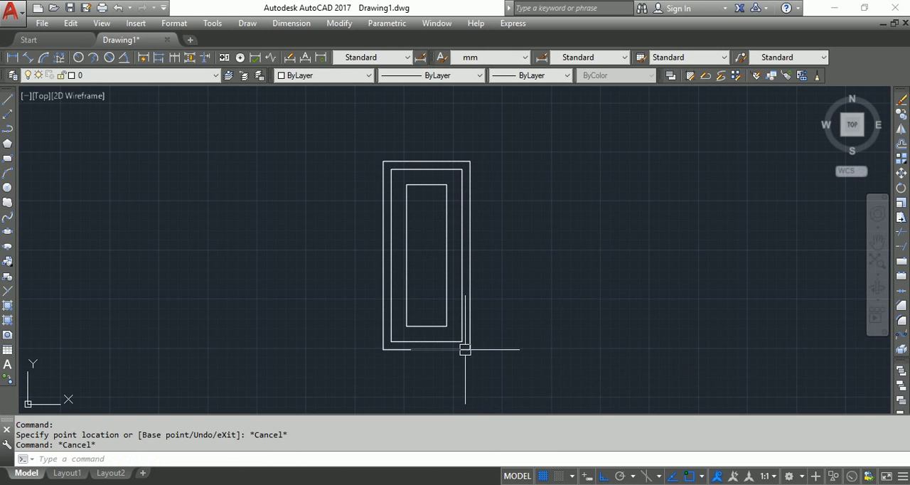
click(464, 349)
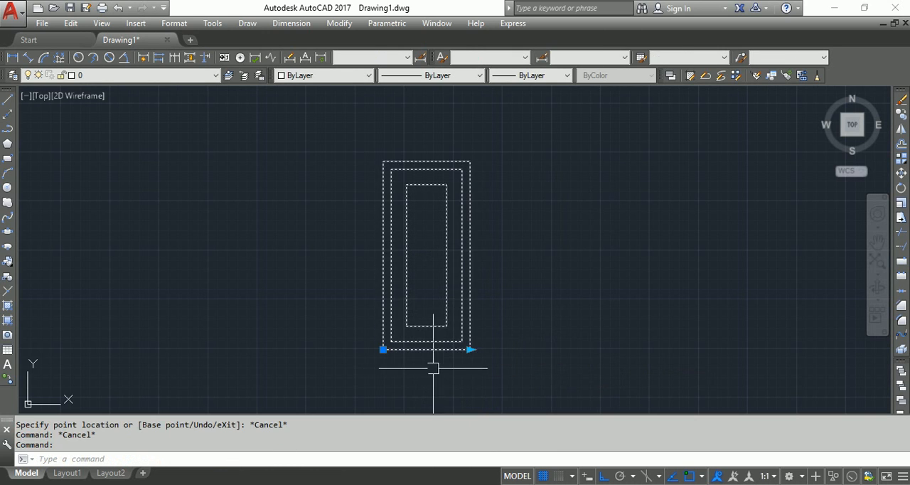
click(469, 349)
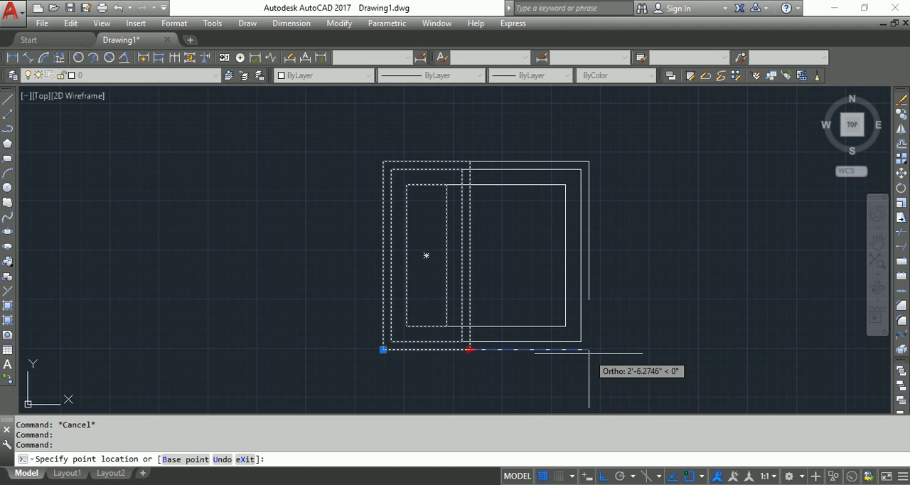
key(Escape)
key(Escape)
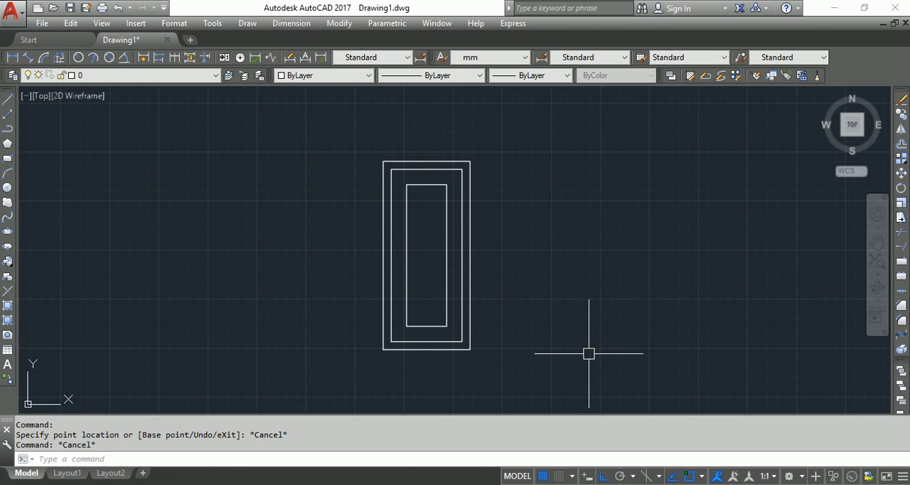
Open the W1 block definition in the Block Editor
double_click(425, 341)
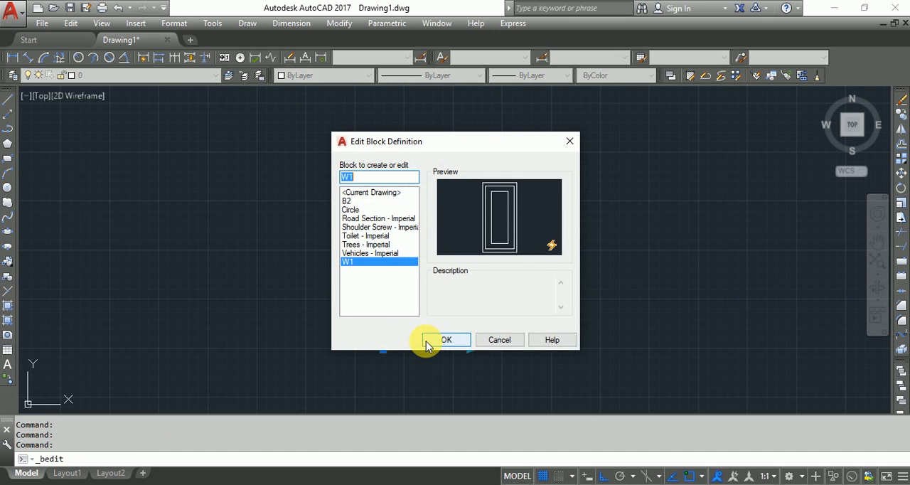
click(426, 344)
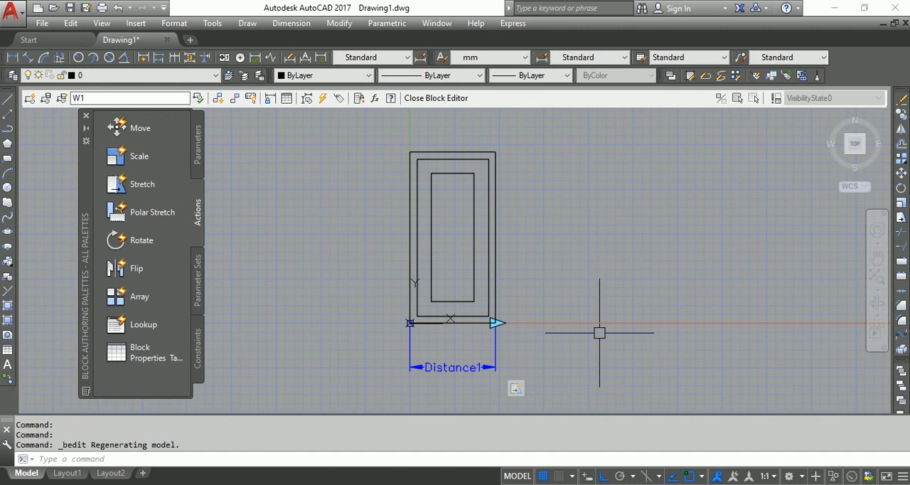
middle_drag(599, 332, 560, 315)
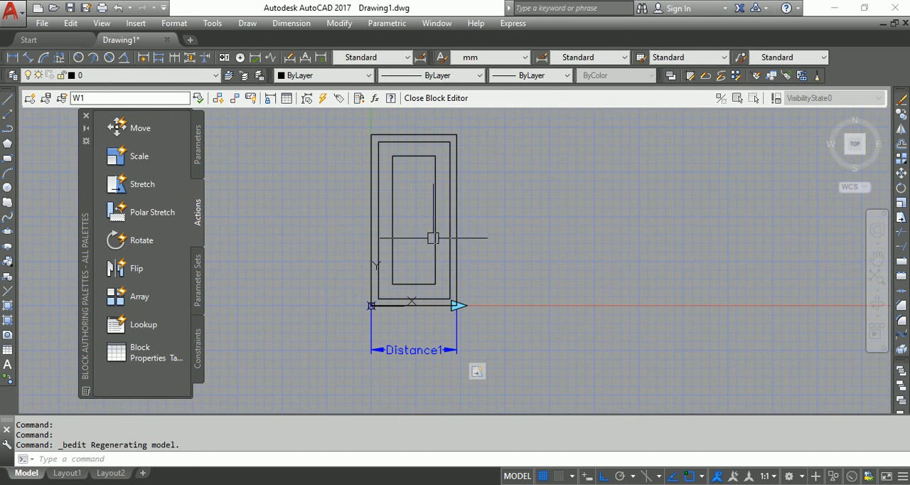
Show the properties of the Distance1 linear parameter, with its Value Set section in view and wide enough to read
click(421, 351)
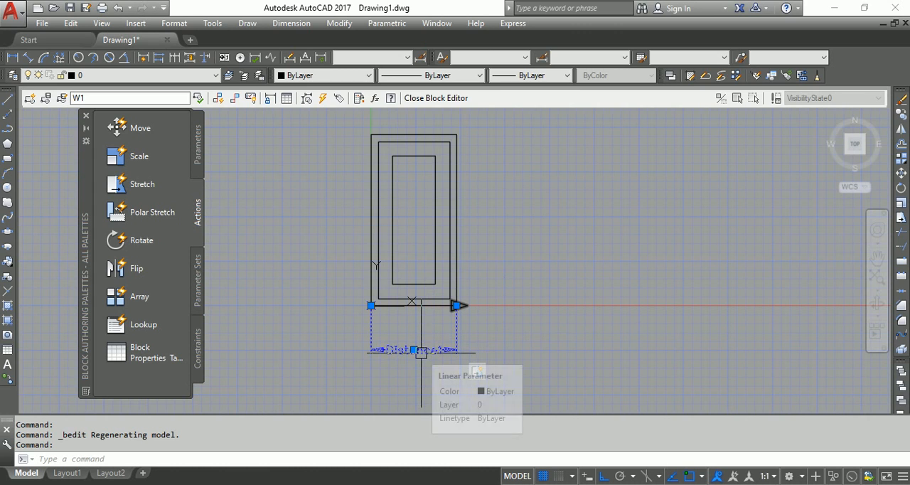
right_click(623, 263)
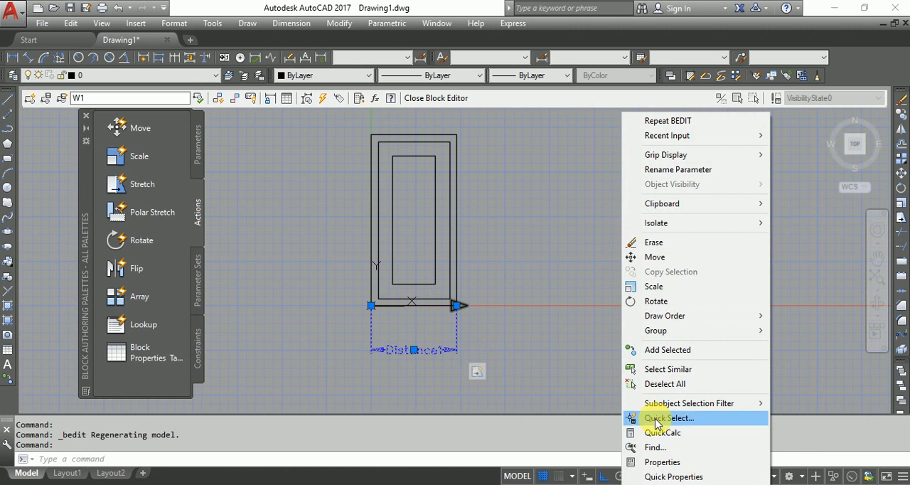
click(661, 462)
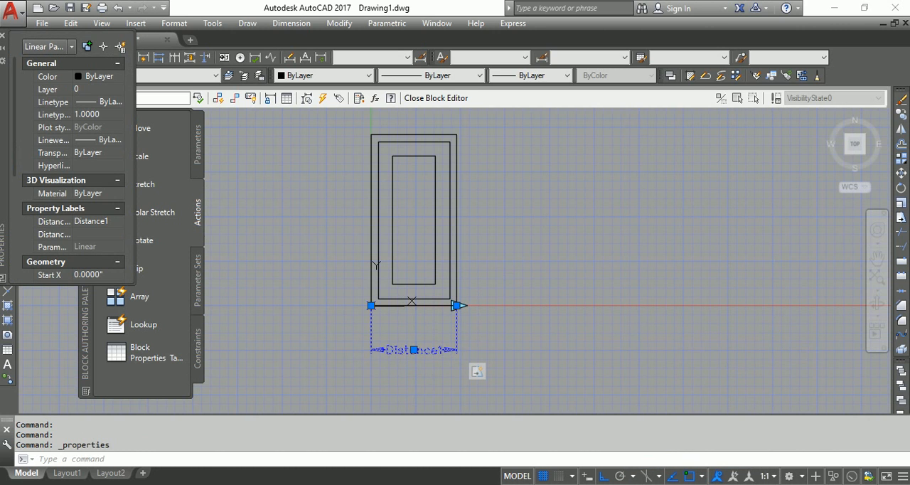
drag(45, 203, 548, 244)
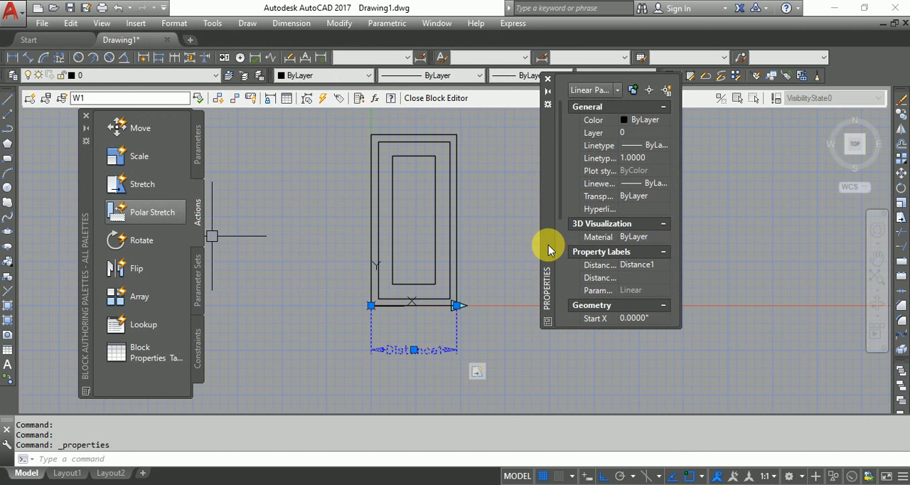
drag(558, 195, 556, 313)
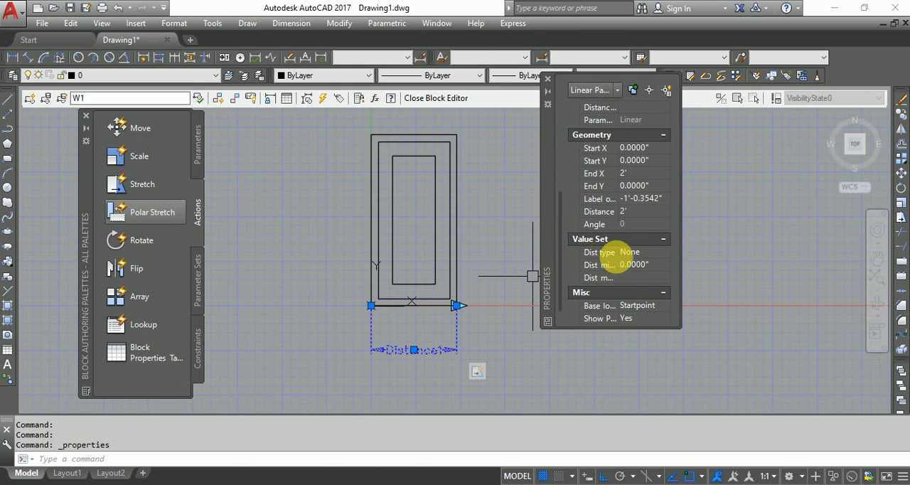
drag(618, 251, 725, 254)
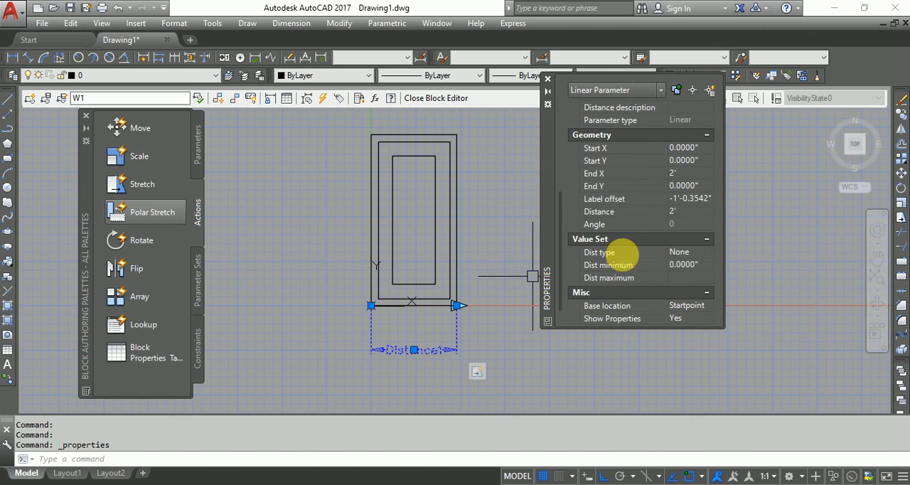
Set the Distance1 parameter's distance type to List
click(705, 249)
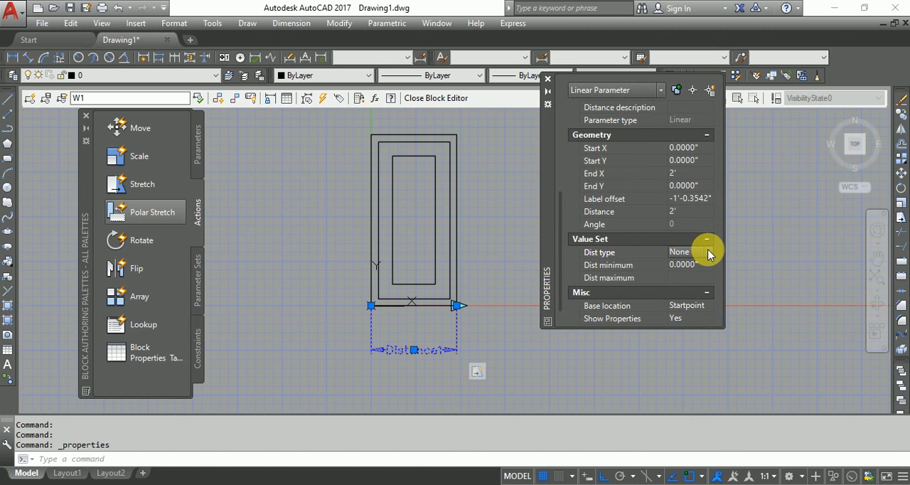
click(708, 253)
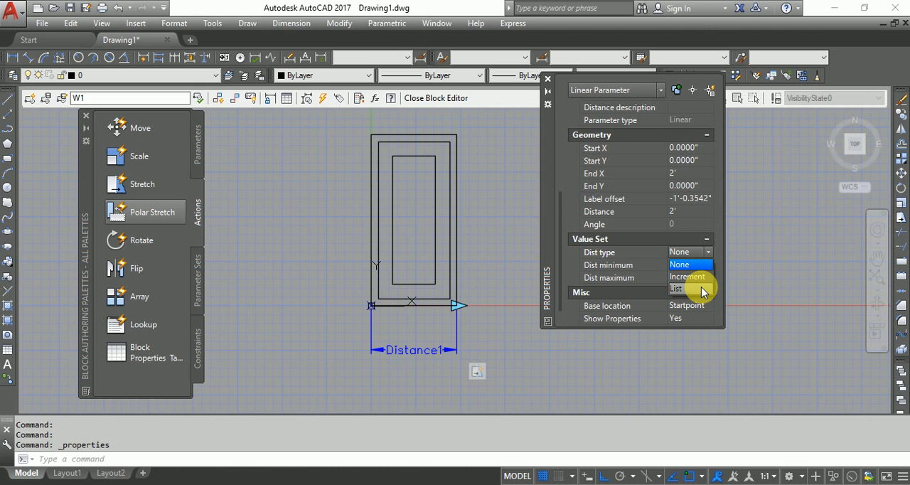
click(592, 250)
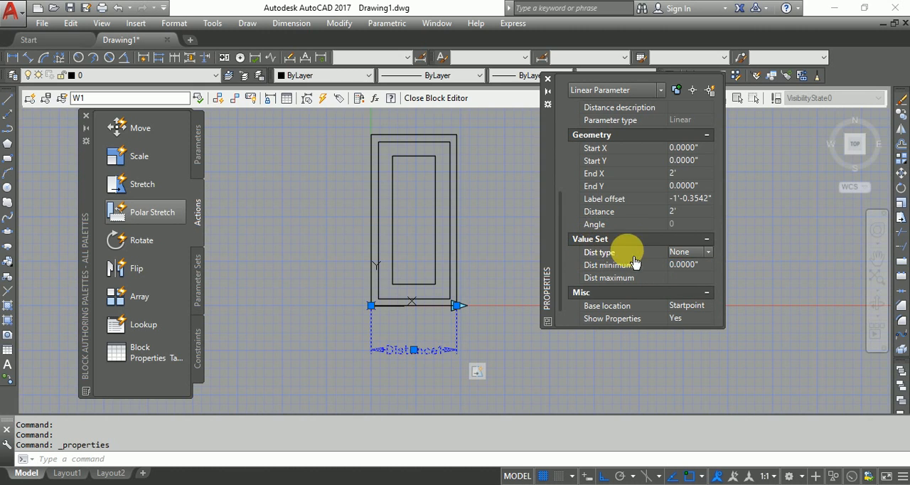
click(685, 252)
click(678, 287)
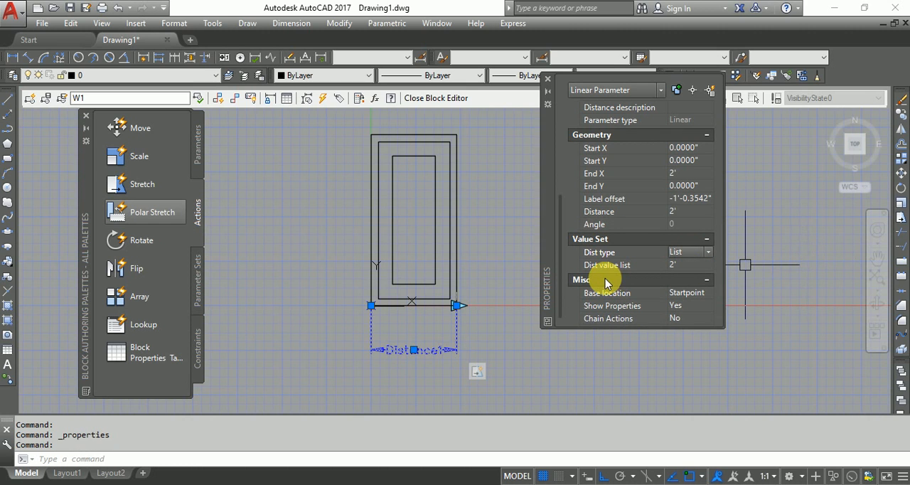
Add 2'-4", 2'-8", 3' and 3'-6" to the Distance1 parameter's distance value list and accept the list
click(680, 265)
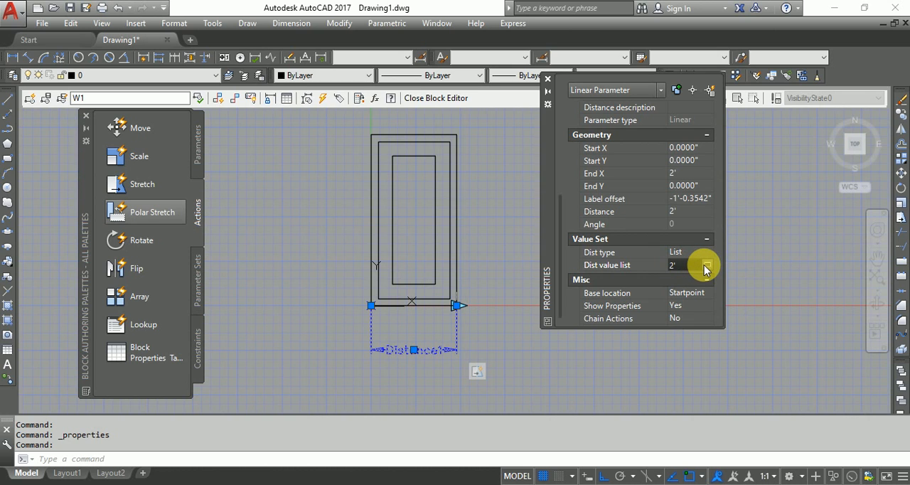
click(706, 265)
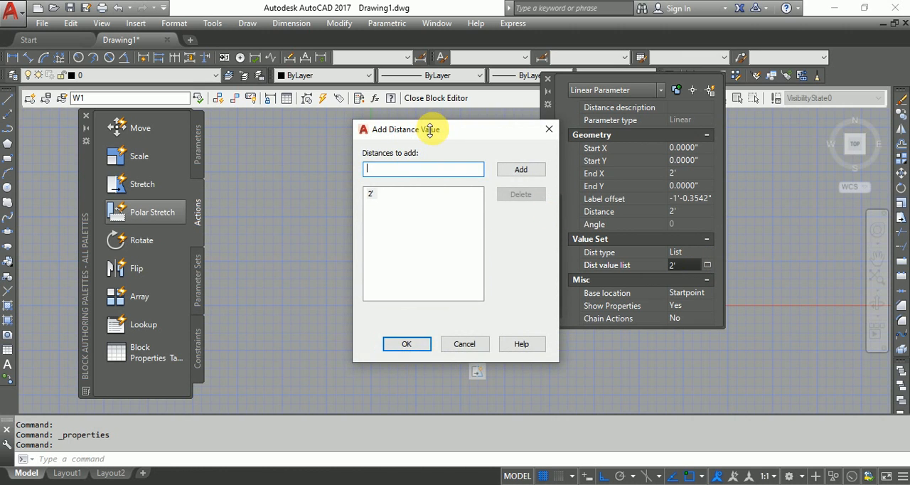
drag(431, 137, 623, 181)
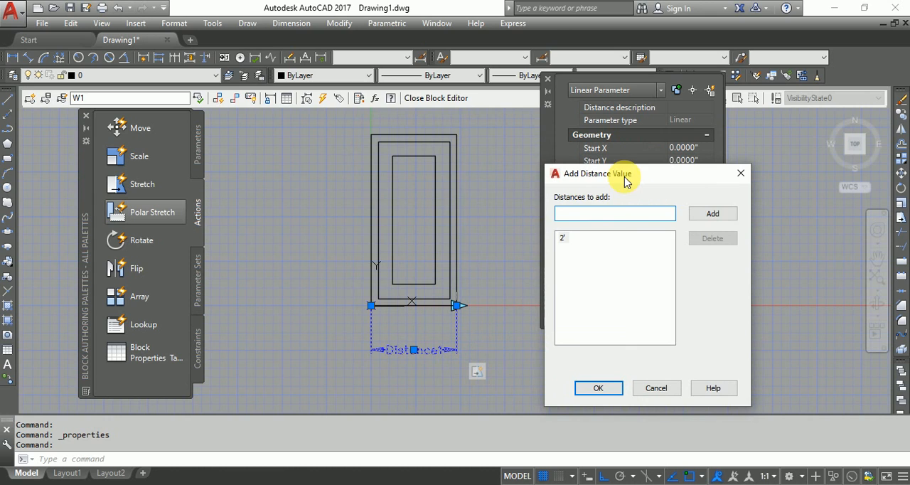
click(601, 214)
text(2')
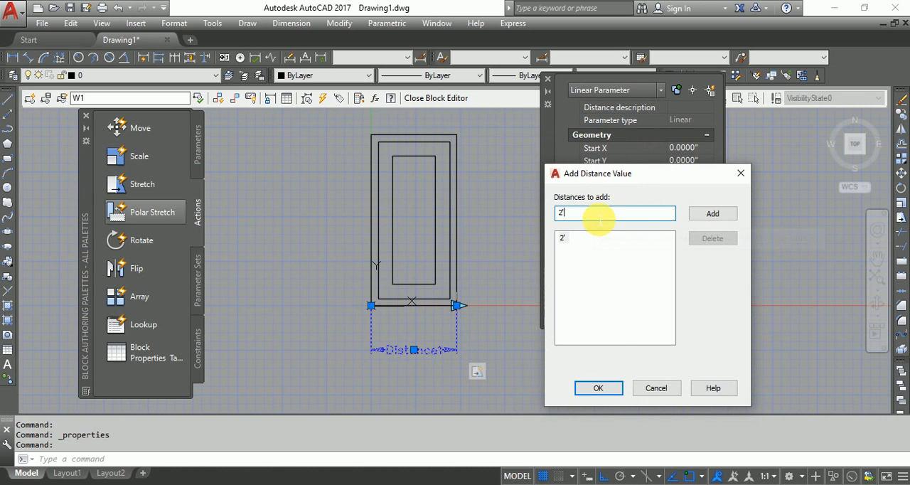
text(4)
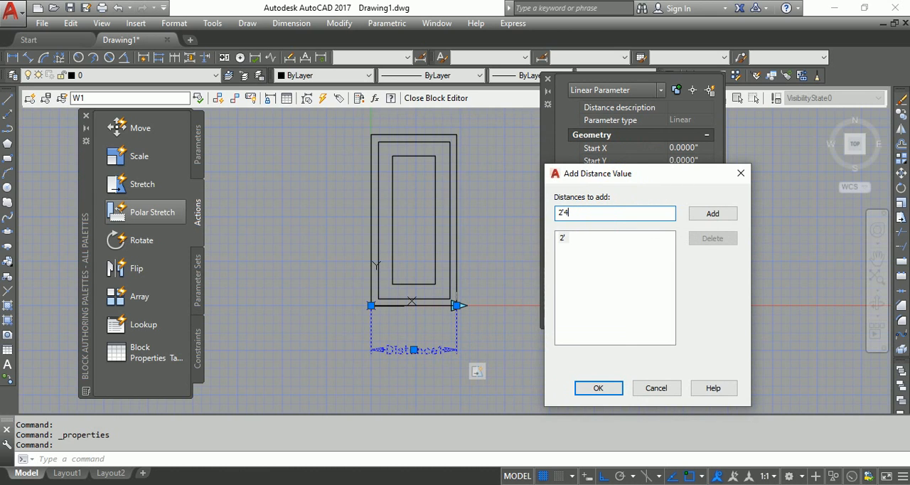
key(Return)
key(Return)
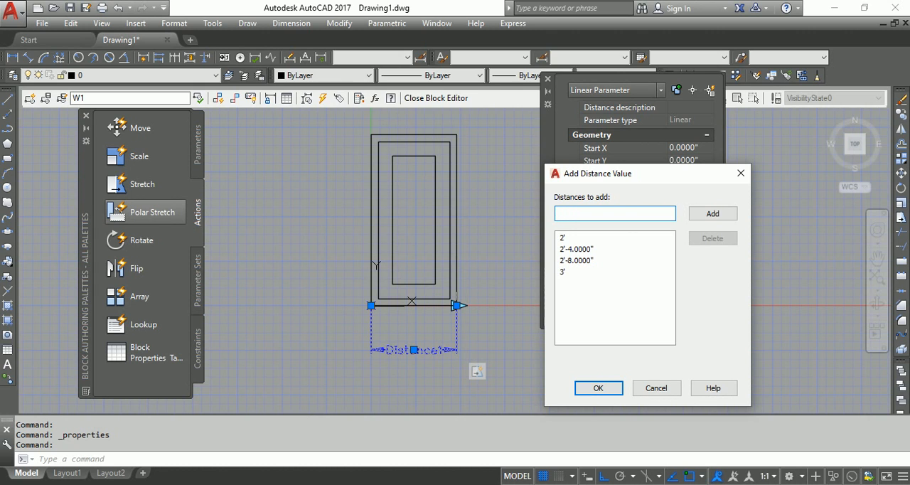
text(3'6)
key(Return)
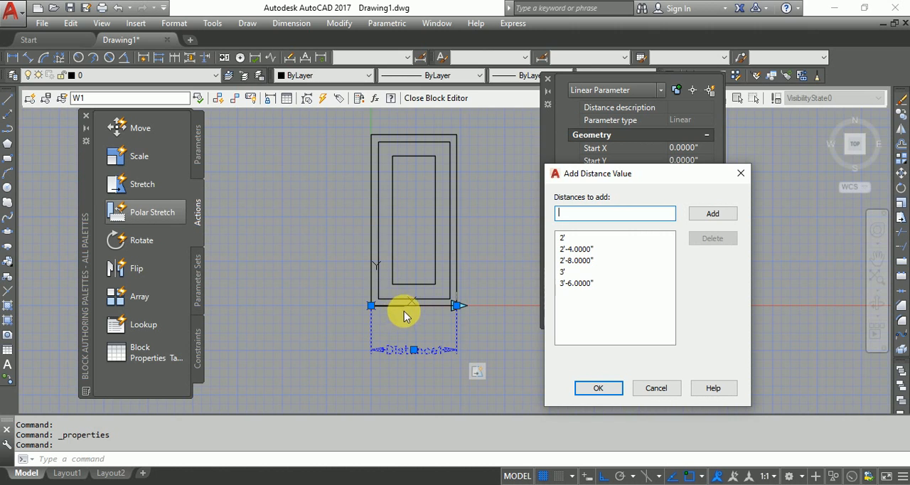
click(597, 384)
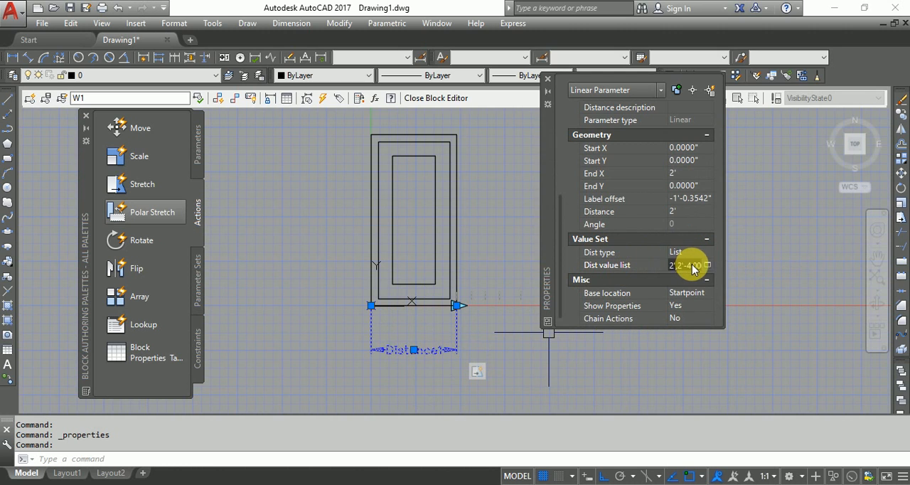
Close the Block Editor and save the parameter changes to W1
click(431, 100)
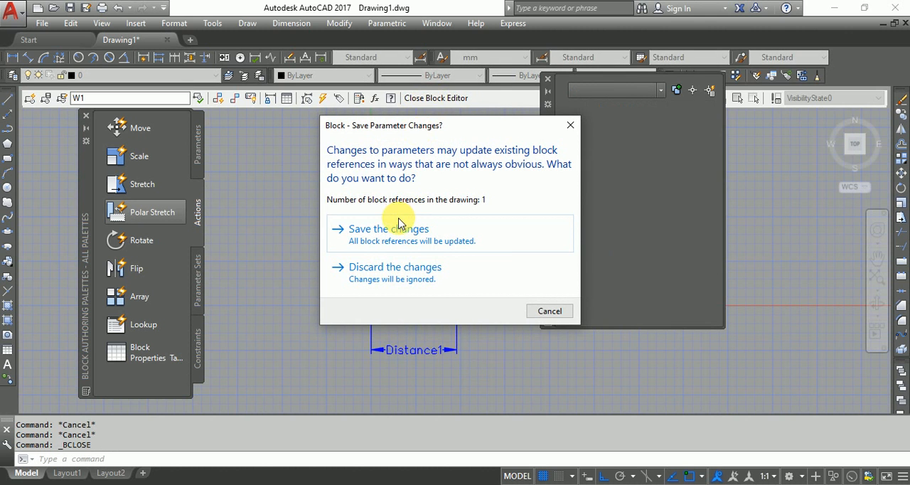
click(396, 231)
Test W1's listed widths with its width grip, stretching the window to 3'-6" and back to 2'
scroll(301, 248, down, 2)
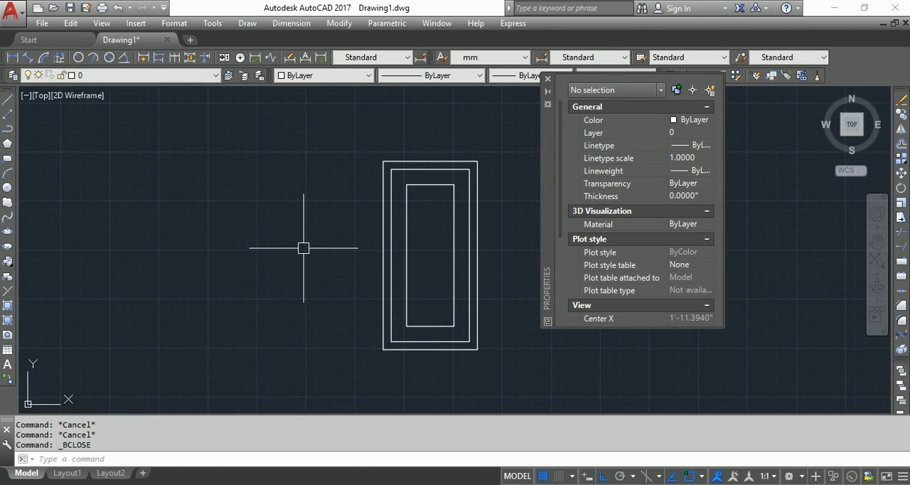
scroll(284, 244, up, 4)
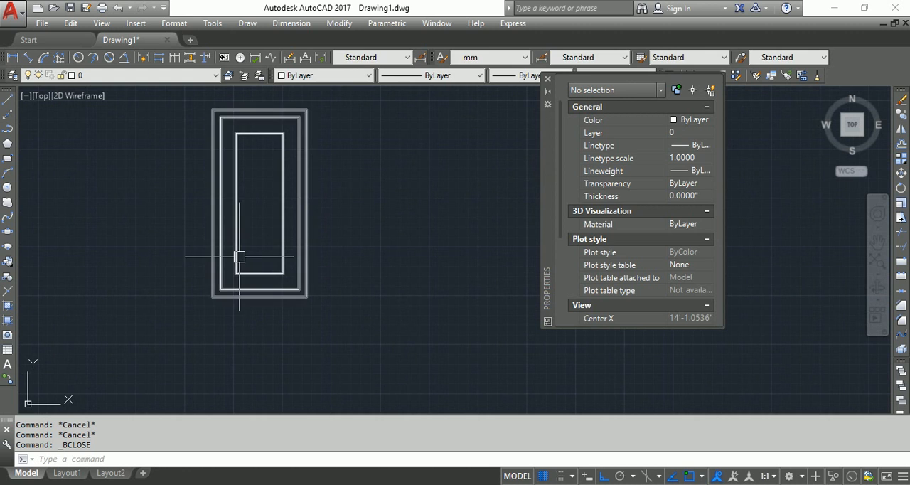
click(240, 258)
middle_drag(345, 231, 338, 252)
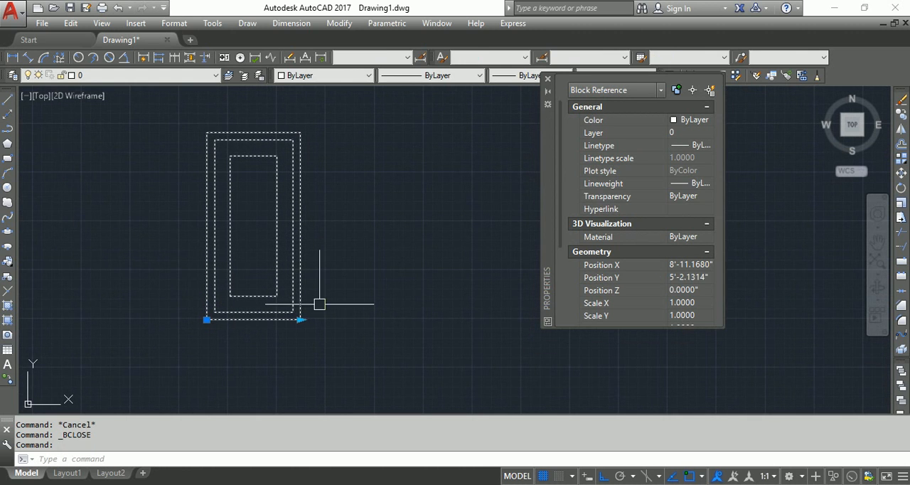
click(301, 319)
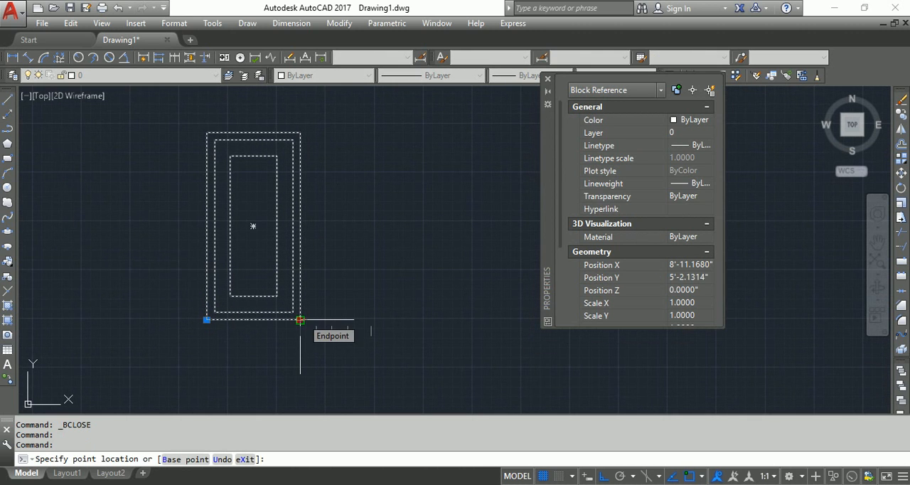
scroll(301, 319, up, 2)
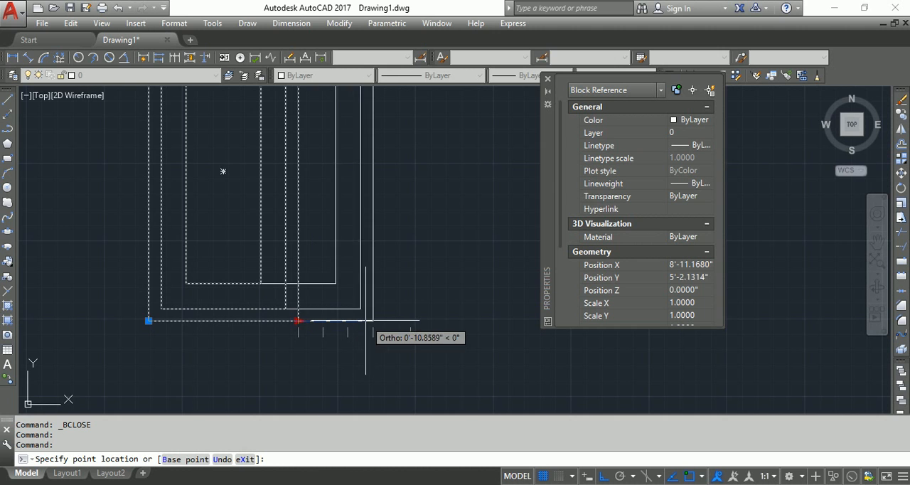
click(402, 320)
scroll(343, 319, down, 2)
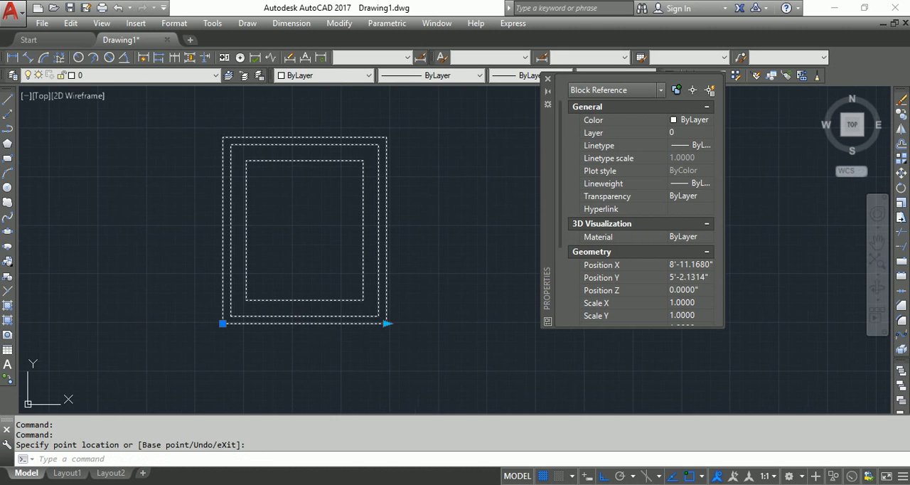
click(386, 323)
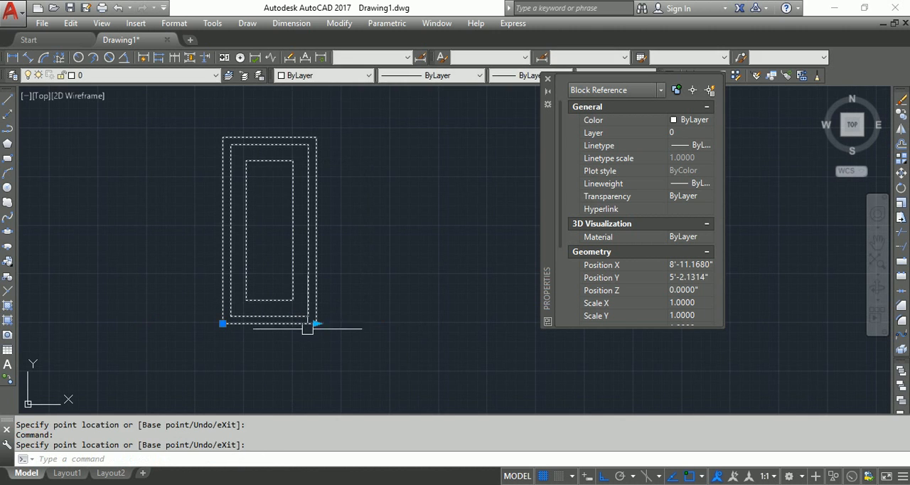
Test W1's width grip by stretching the window through 2'-4" and 2'-8" up to 3'-6"
click(316, 324)
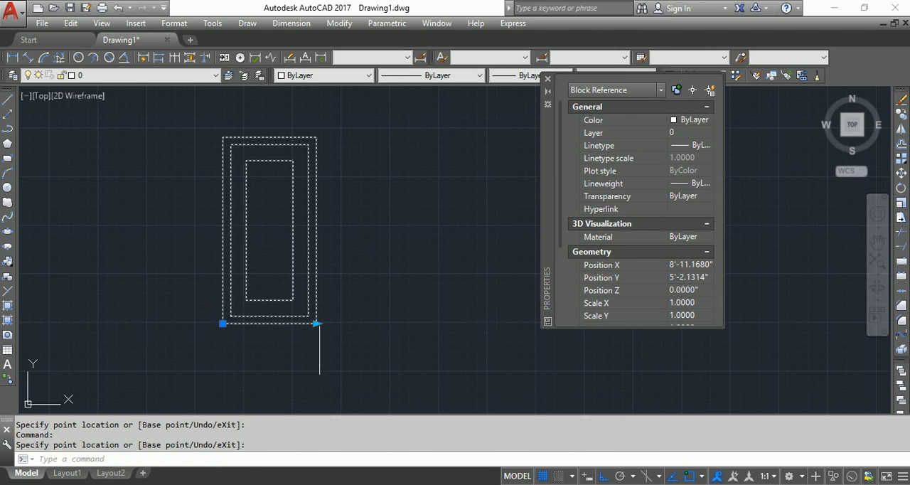
click(317, 323)
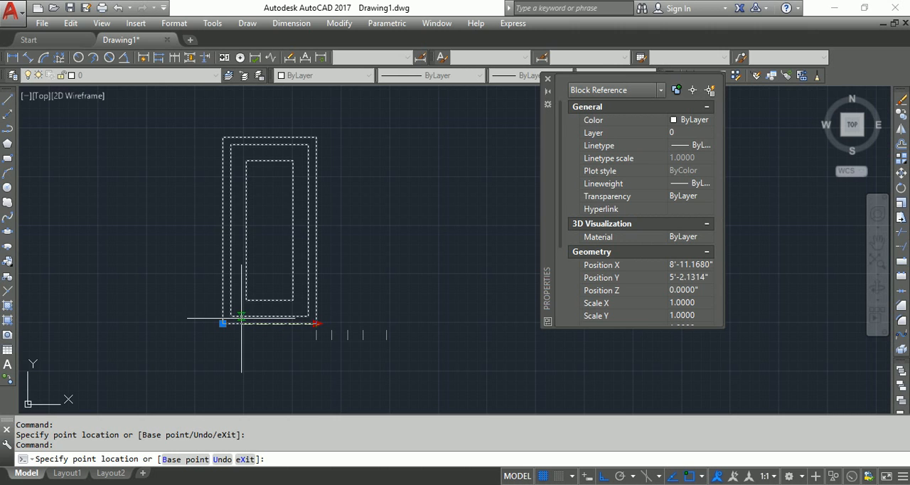
click(271, 338)
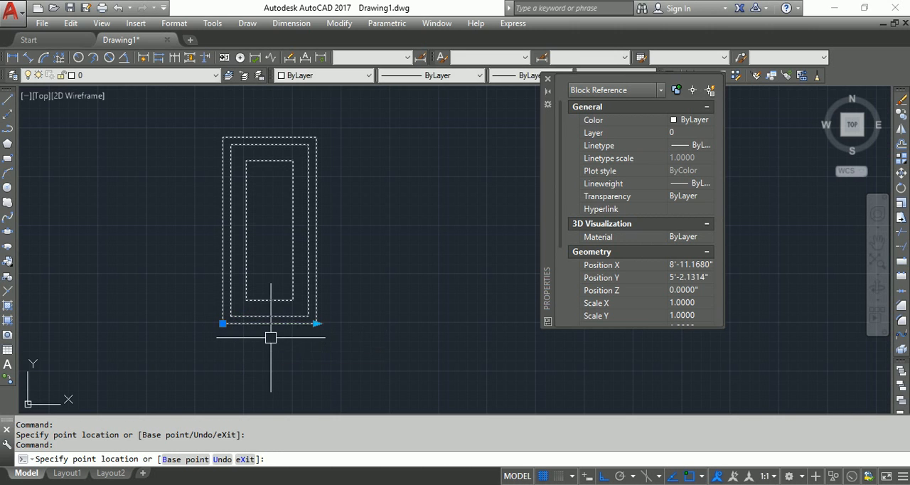
click(318, 324)
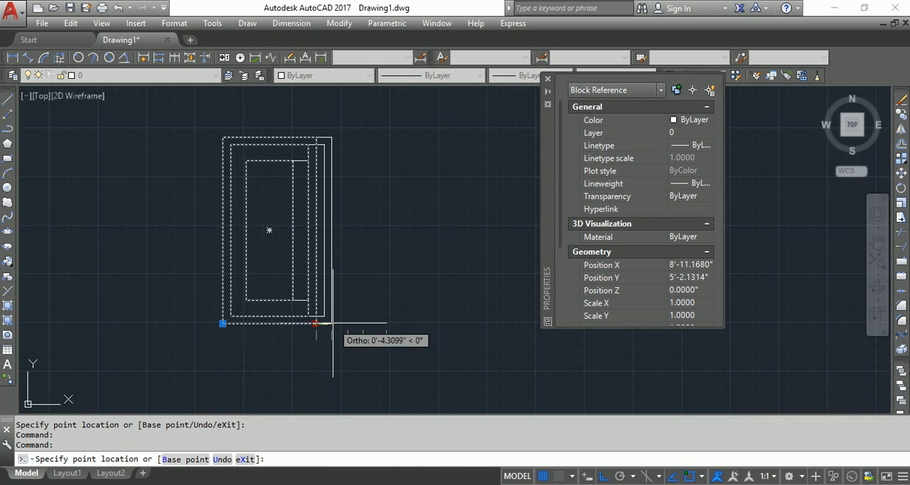
click(332, 323)
click(331, 323)
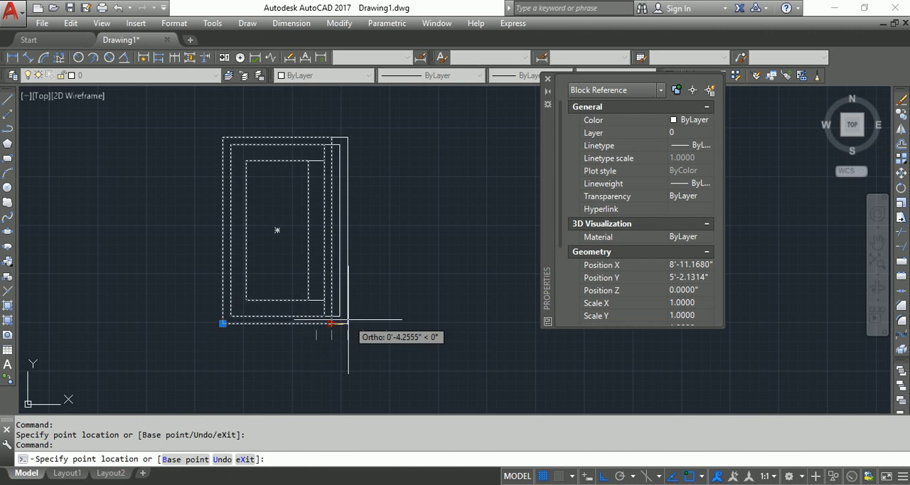
click(348, 323)
click(347, 323)
click(386, 324)
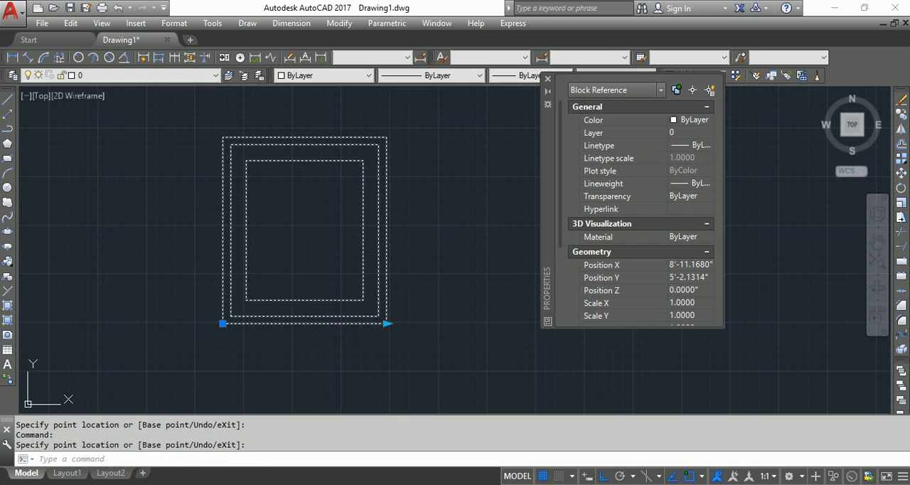
Narrow W1 with its width grip through 3' and 2'-4" back to 2'
click(386, 323)
click(363, 323)
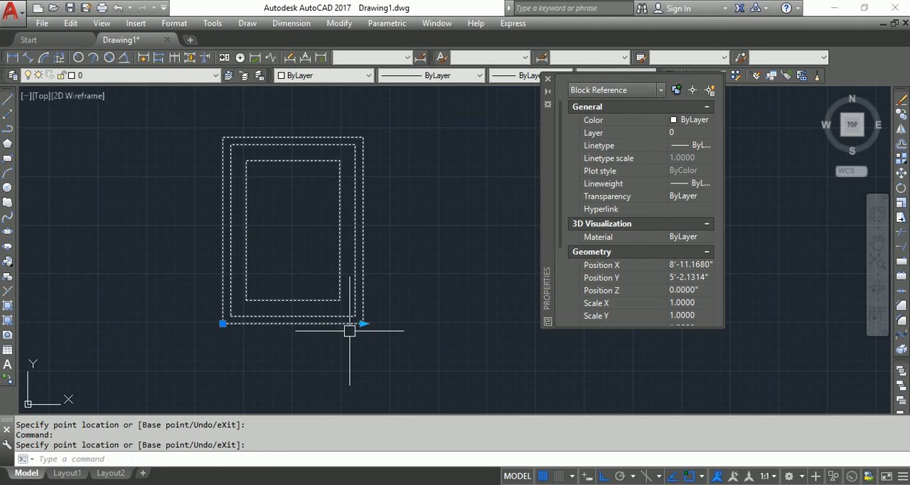
click(362, 323)
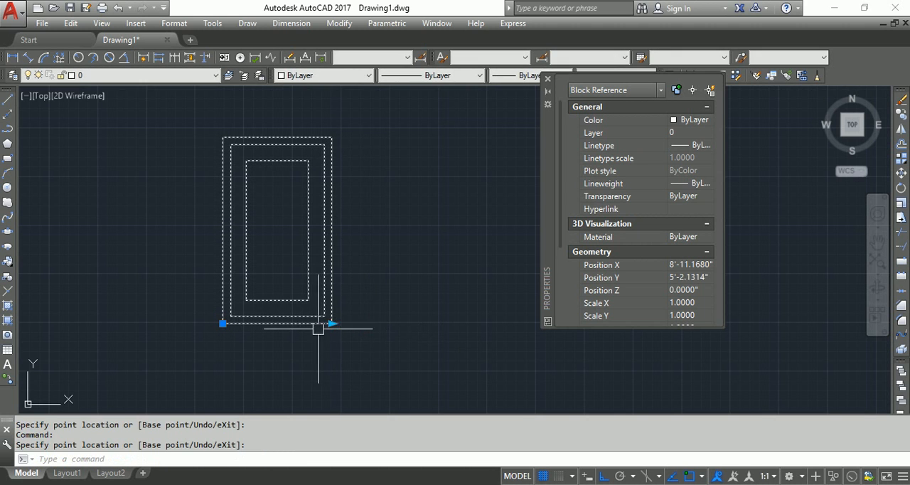
click(331, 323)
click(331, 323)
click(317, 323)
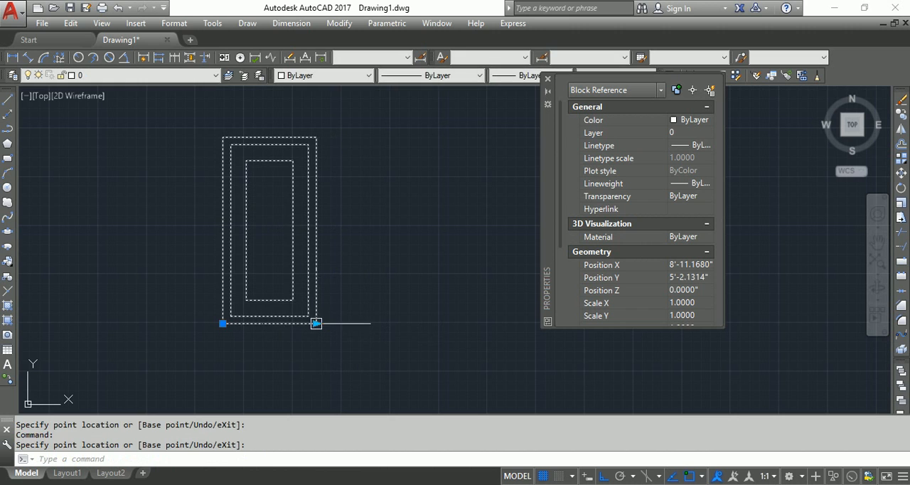
Stretch W1 to the 3' width, return it to 2', and deselect the block
click(317, 324)
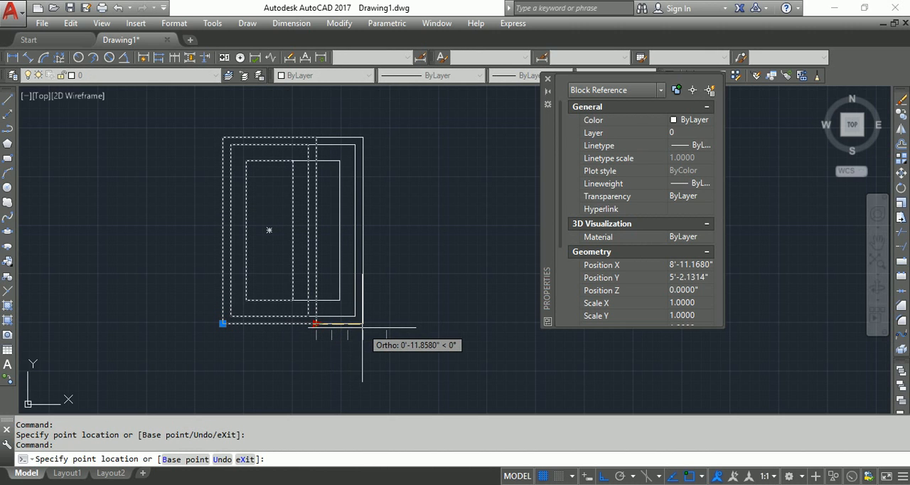
click(363, 326)
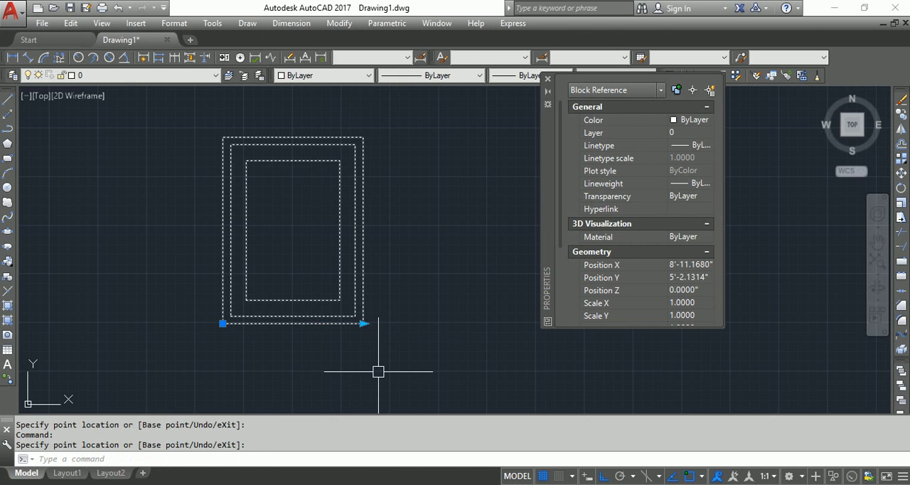
click(363, 324)
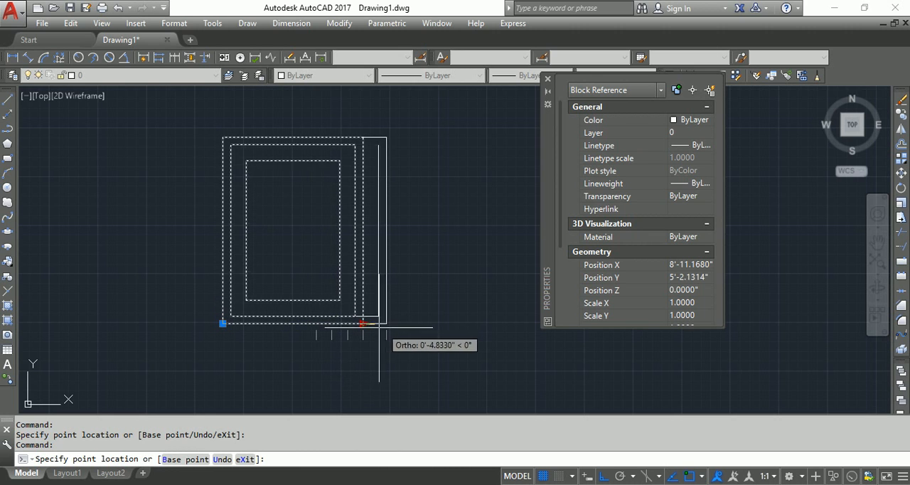
click(315, 323)
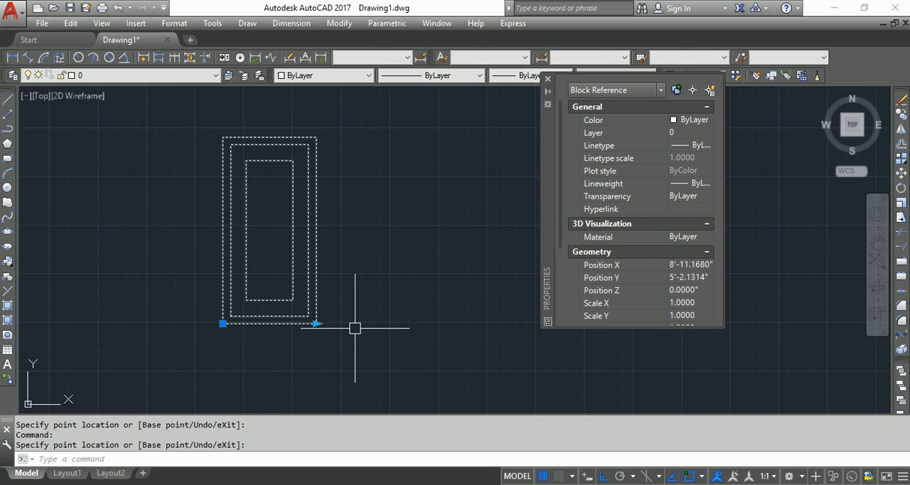
key(Escape)
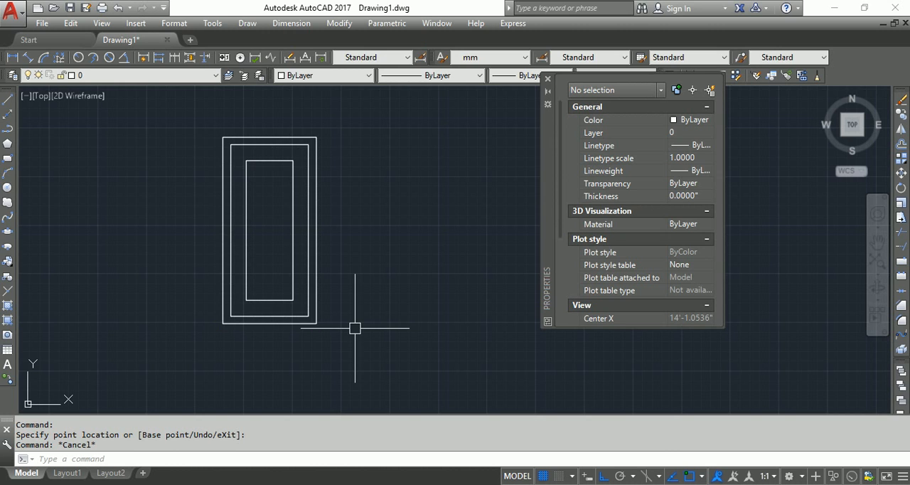
Open W1 in the Block Editor and place a lookup parameter beside the Distance1 parameter, below the window's lower-left corner
double_click(305, 310)
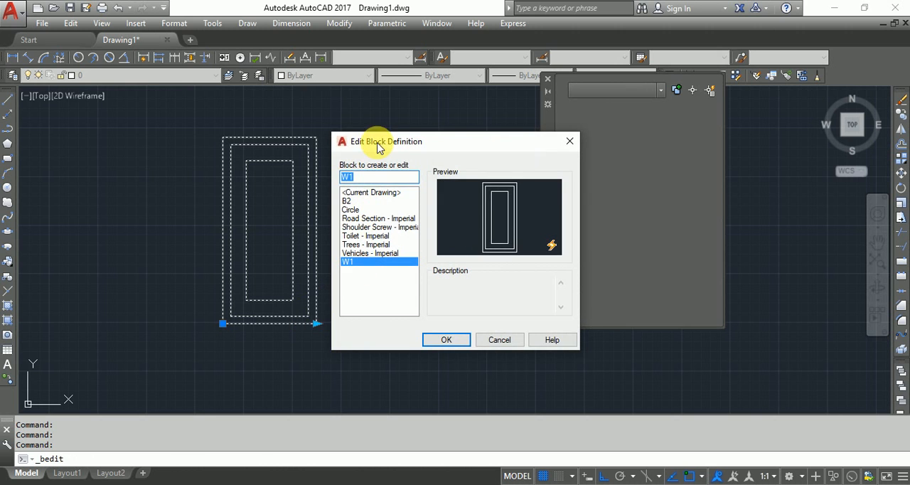
click(448, 339)
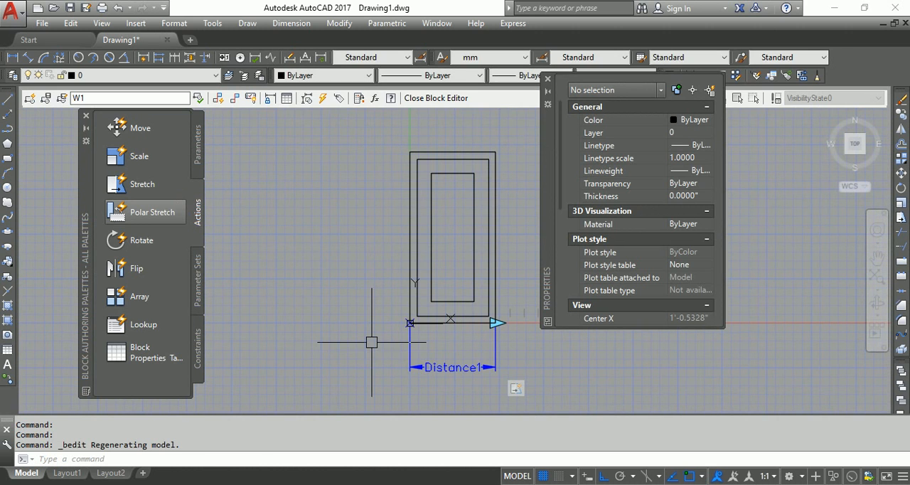
middle_drag(370, 342, 353, 333)
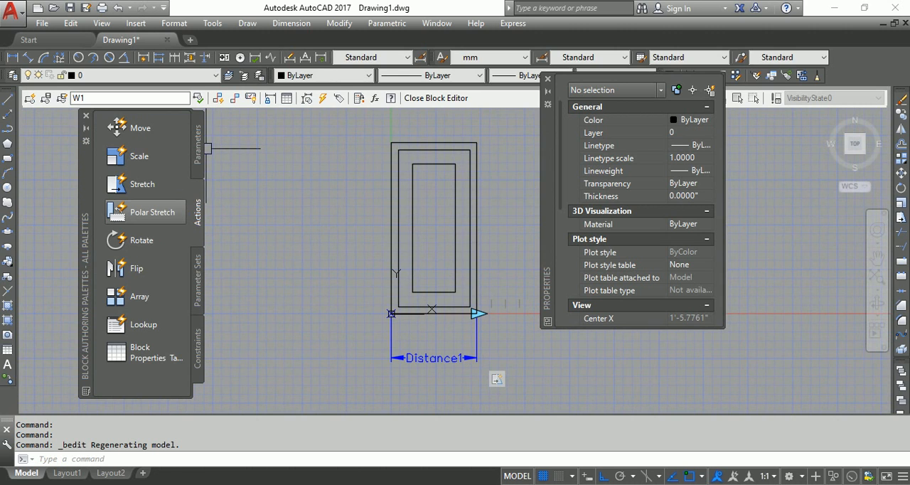
click(201, 152)
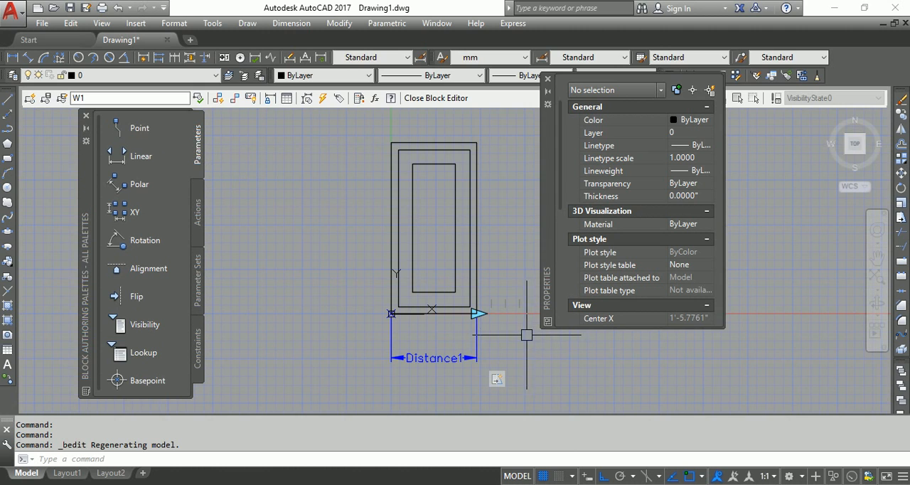
click(128, 360)
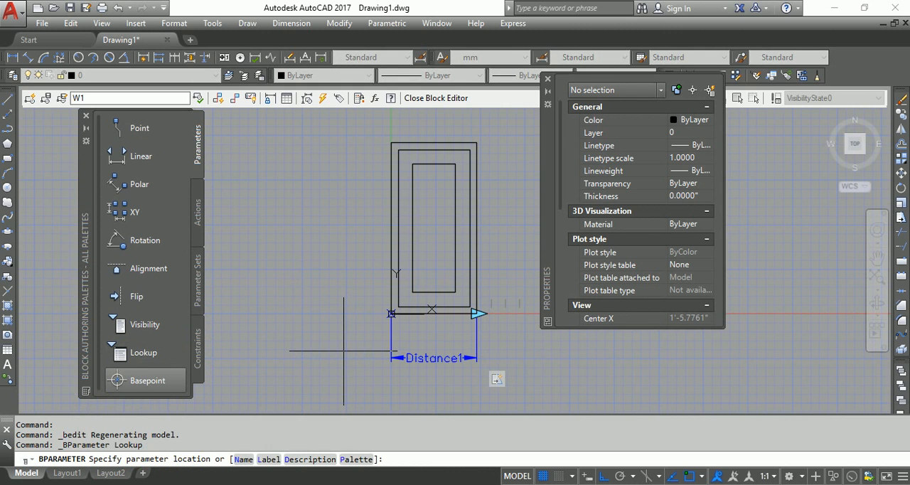
click(344, 353)
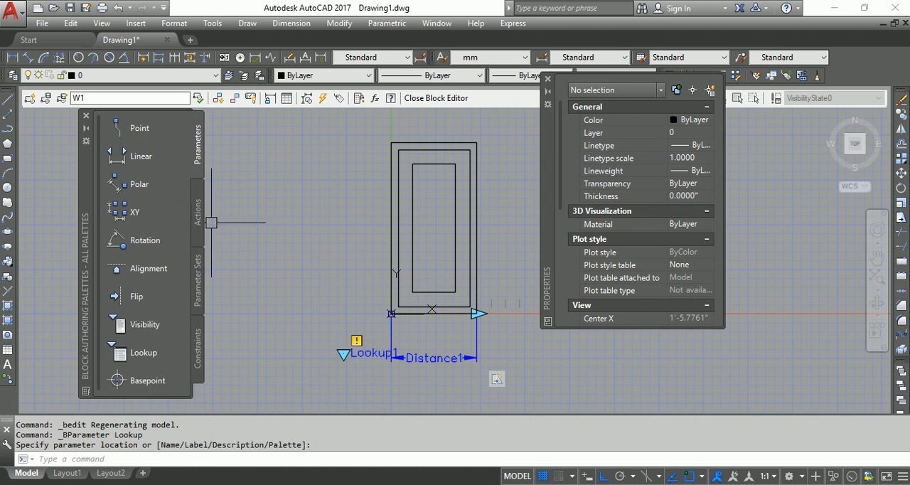
Attach a Lookup action to the Lookup1 parameter and add Distance1 as an input property of its lookup table
click(199, 223)
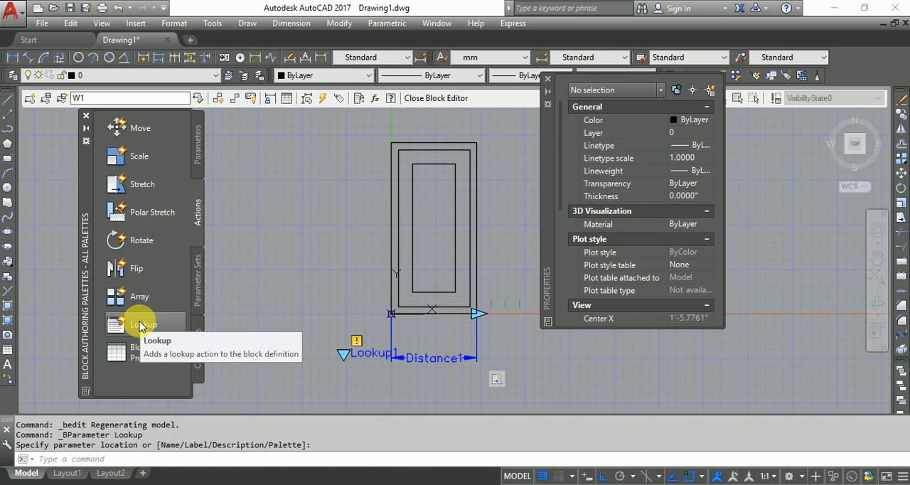
click(140, 325)
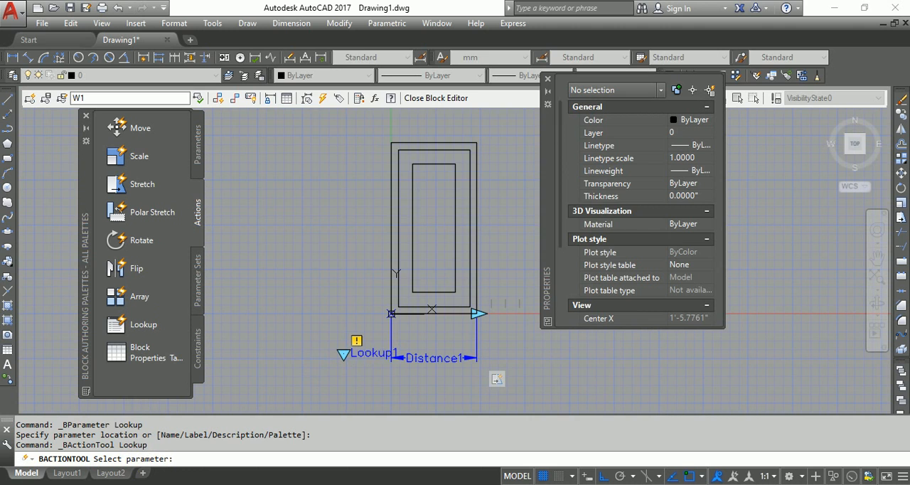
click(358, 355)
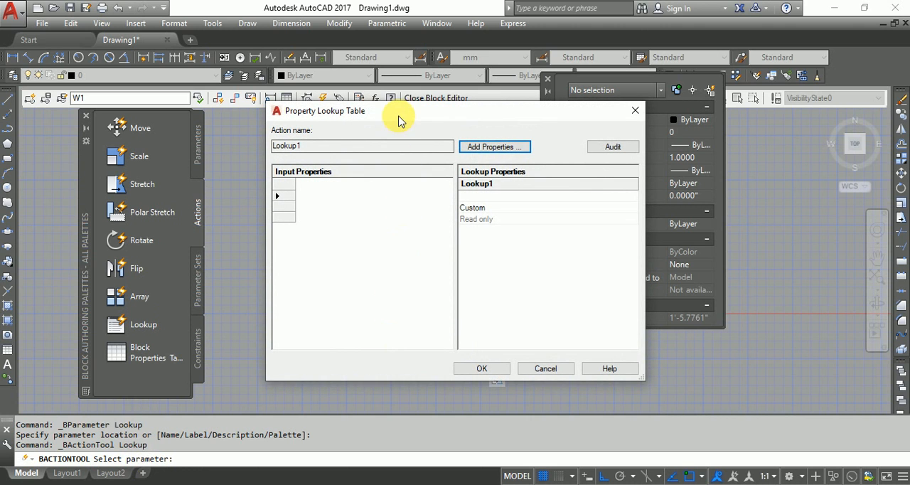
drag(407, 114, 393, 122)
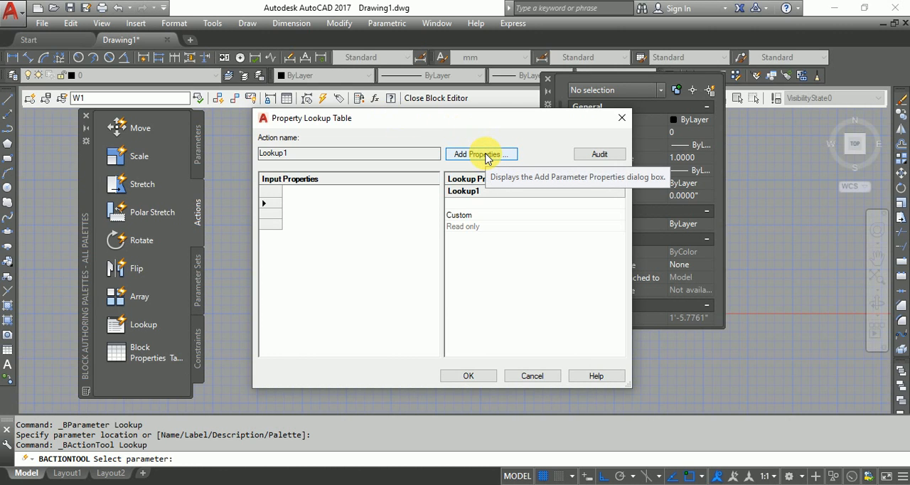
click(486, 156)
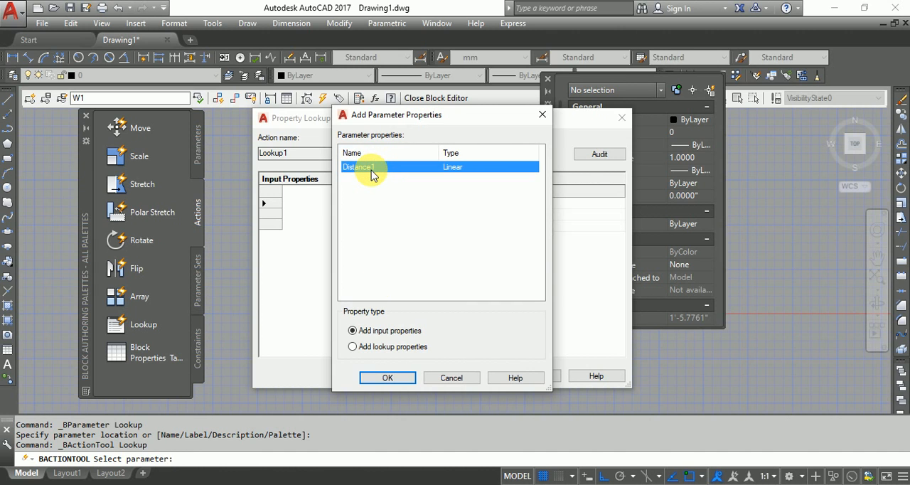
click(388, 377)
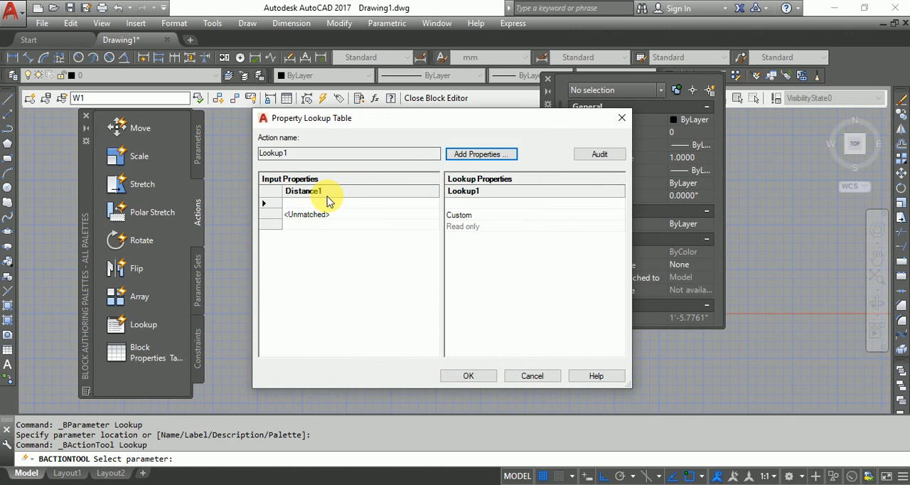
Set the first two Distance1 input rows of the lookup table to 2' and 2'-4"
click(272, 205)
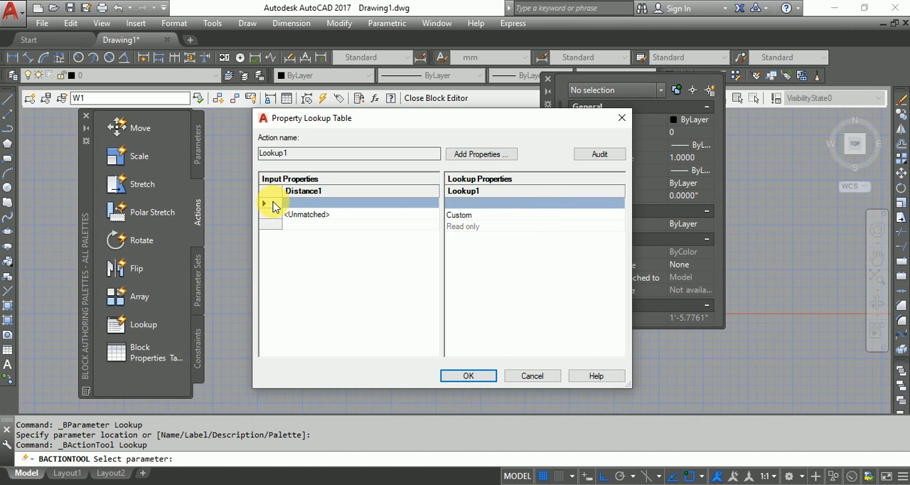
click(322, 204)
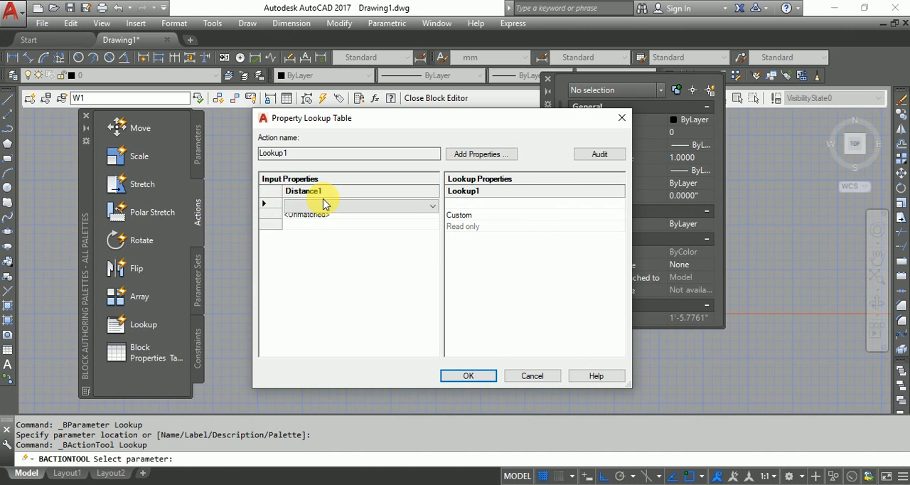
click(325, 206)
click(323, 208)
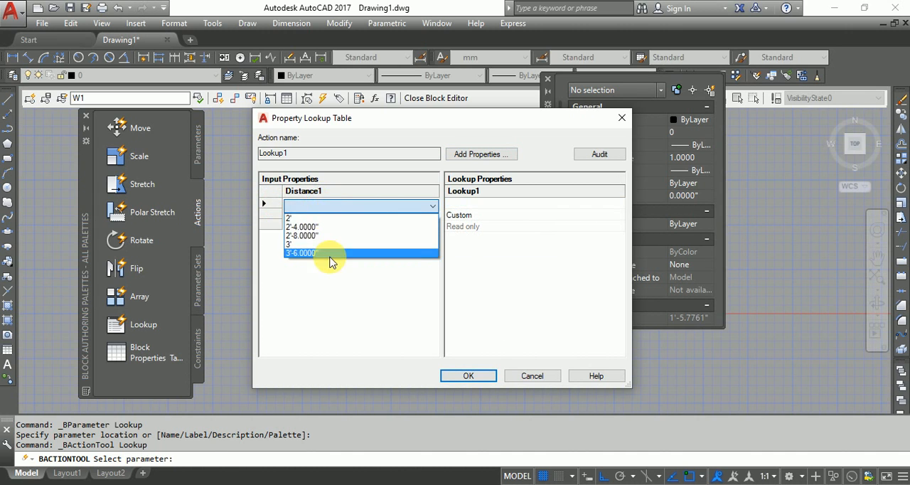
click(335, 220)
click(271, 215)
click(299, 216)
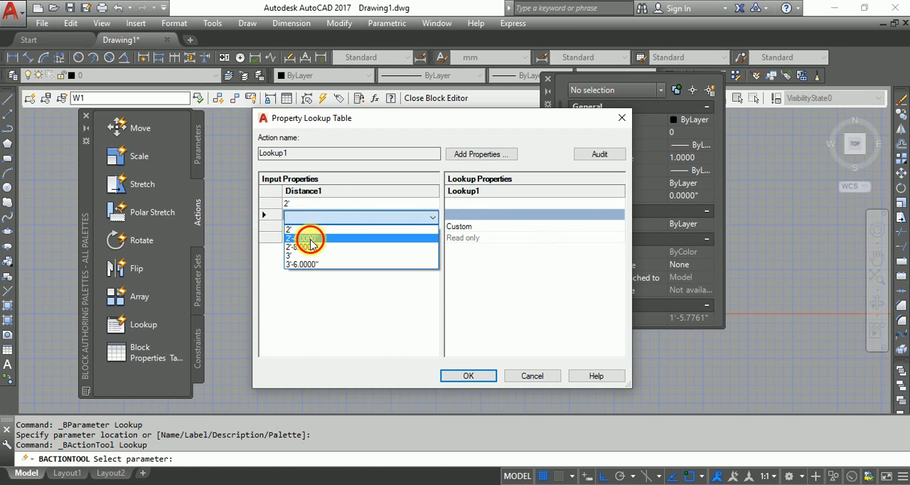
click(310, 240)
Add 2'-8", 3' and 3'-6" as the next three Distance1 input rows of the lookup table
click(301, 227)
click(302, 227)
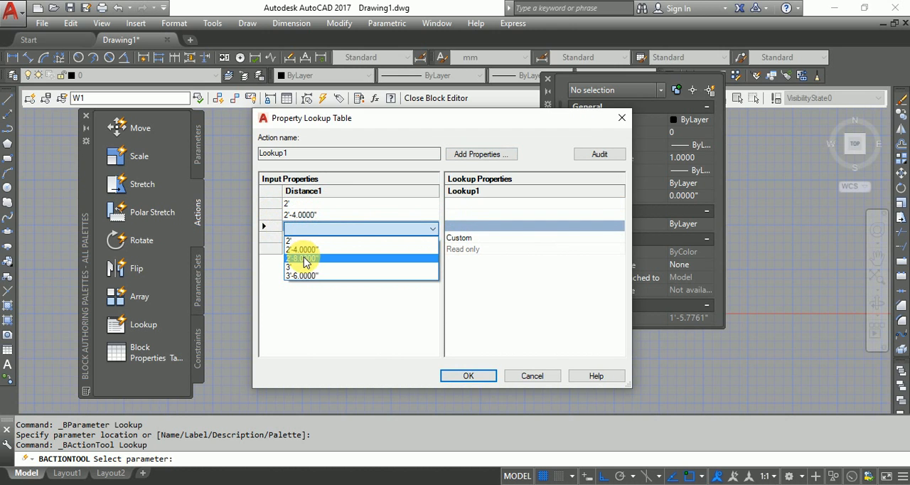
click(304, 261)
click(301, 238)
click(305, 240)
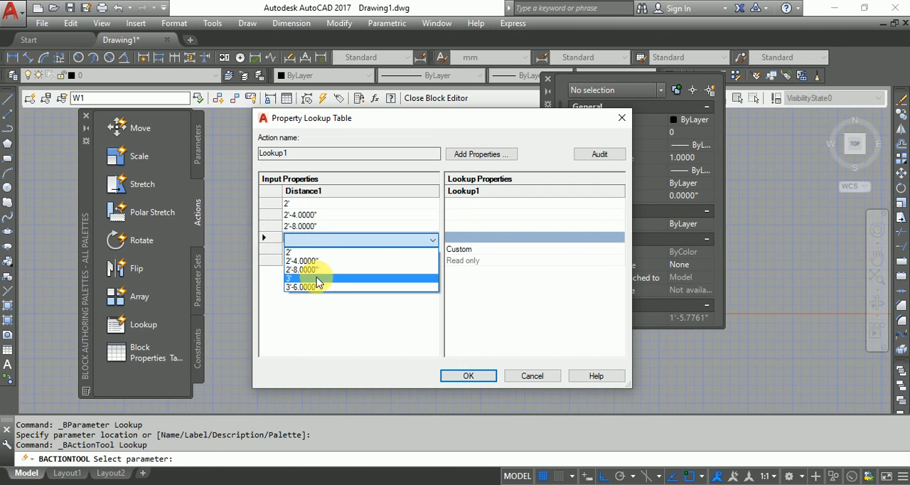
click(316, 282)
click(270, 249)
click(306, 250)
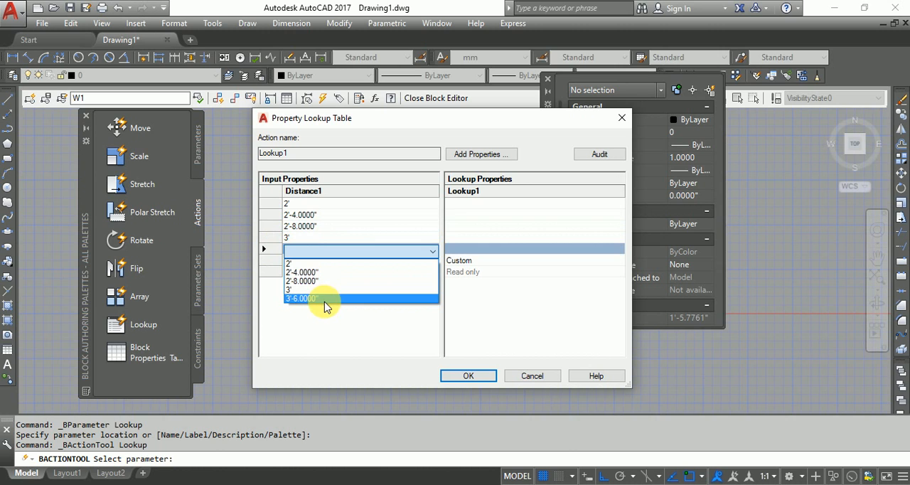
click(324, 299)
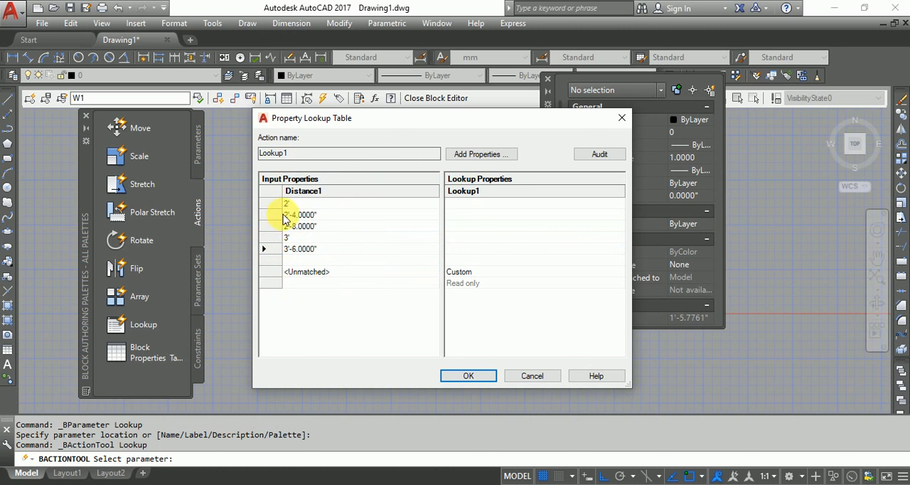
Label the first two lookup table rows L = 2' and L = 2' 4" in the Lookup1 column
click(472, 205)
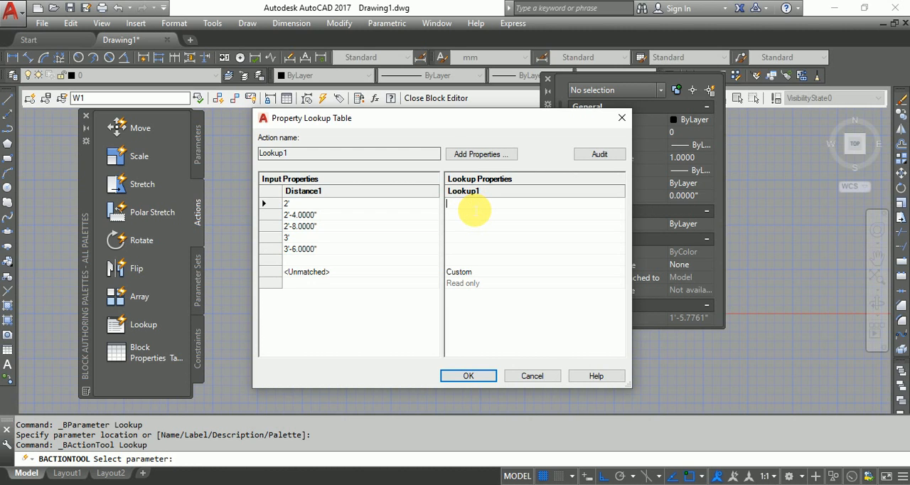
text(L = 2')
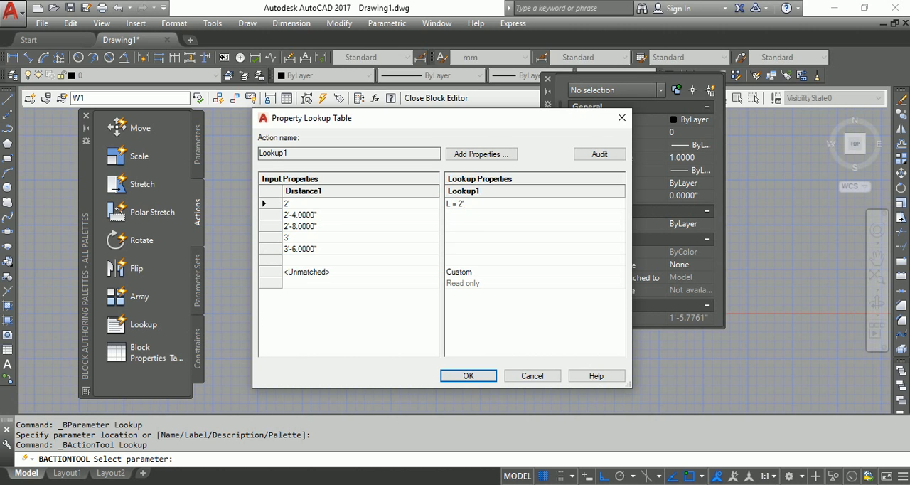
key(Return)
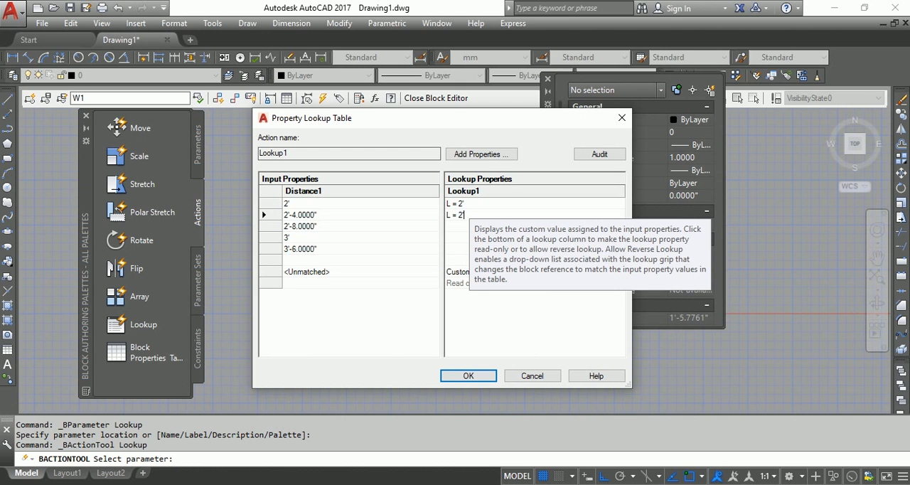
text(L = 2' 4")
key(Return)
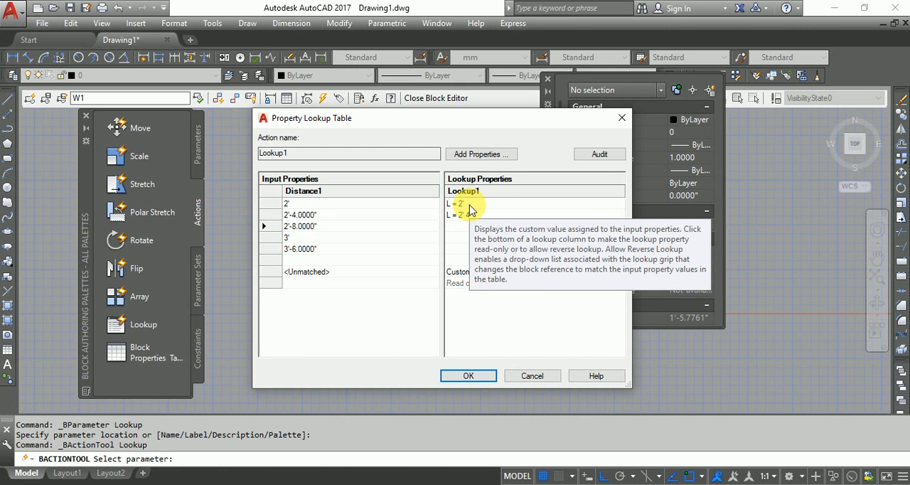
Label the next three Lookup1 rows L = 2' 8", L = 3' and L = 3' 6"
text(L = 2' 8)
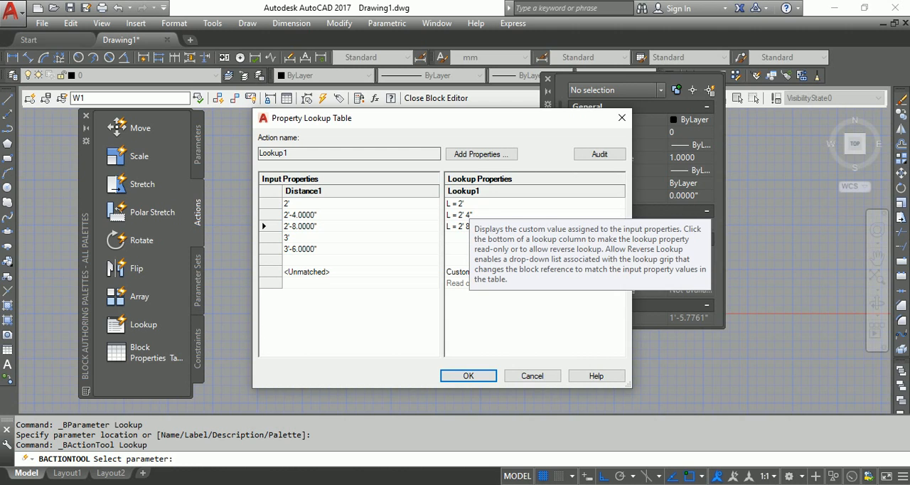
key(Return)
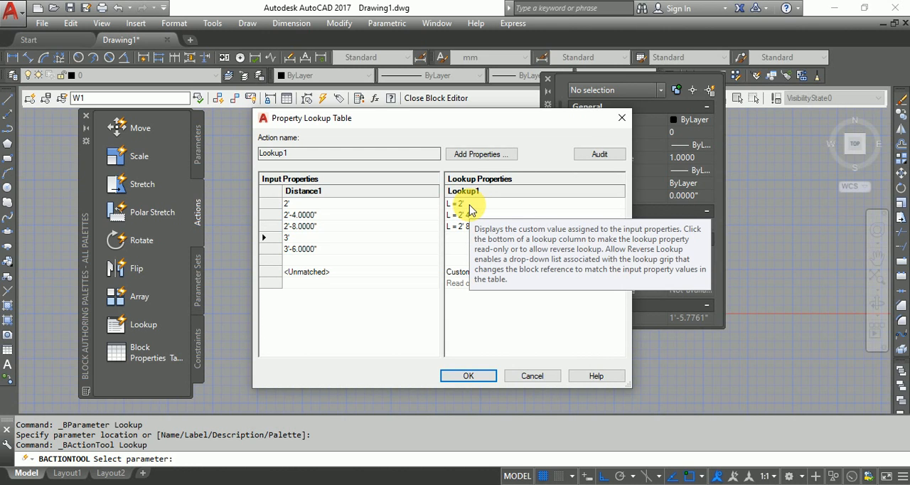
text(L = 3)
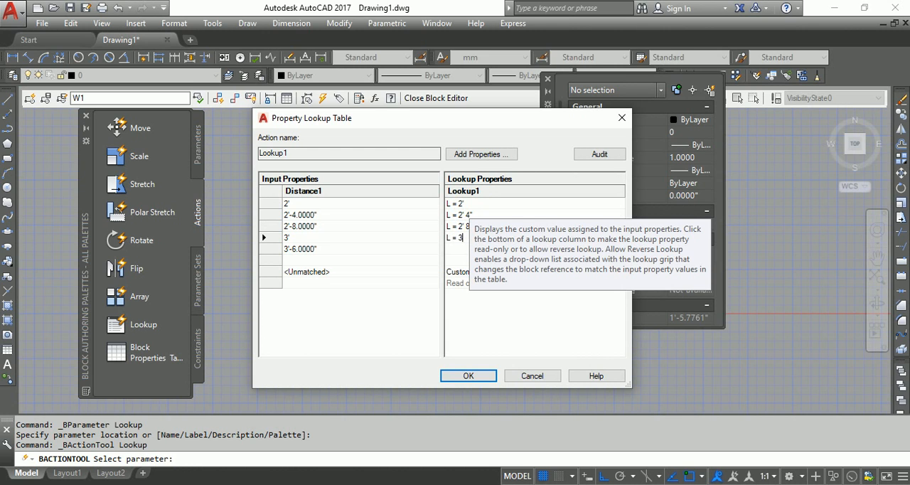
key(Return)
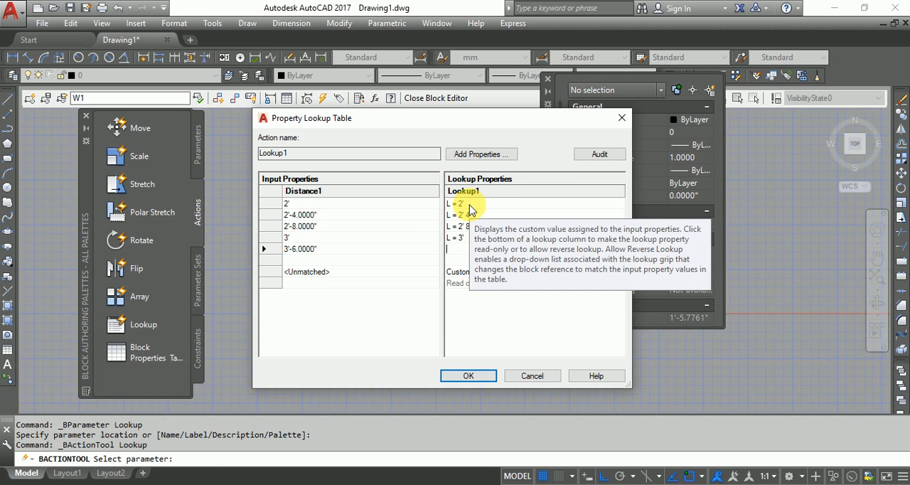
text(L = 3' 6)
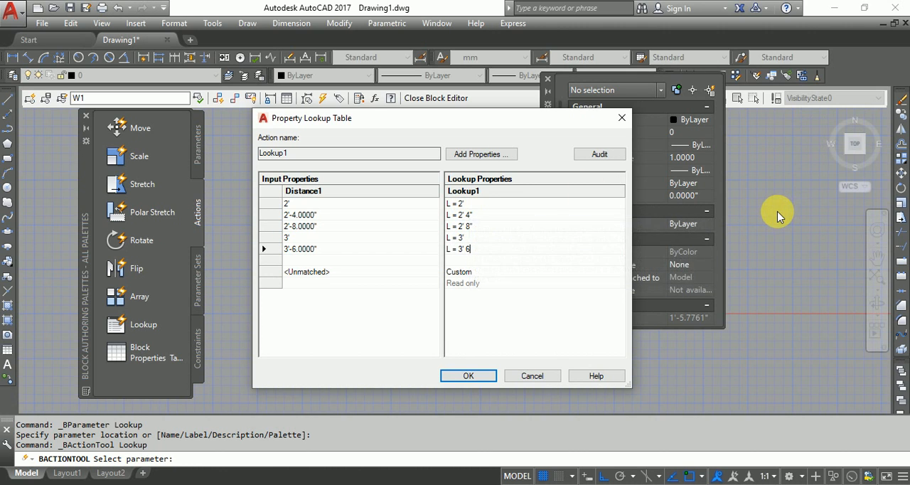
text(")
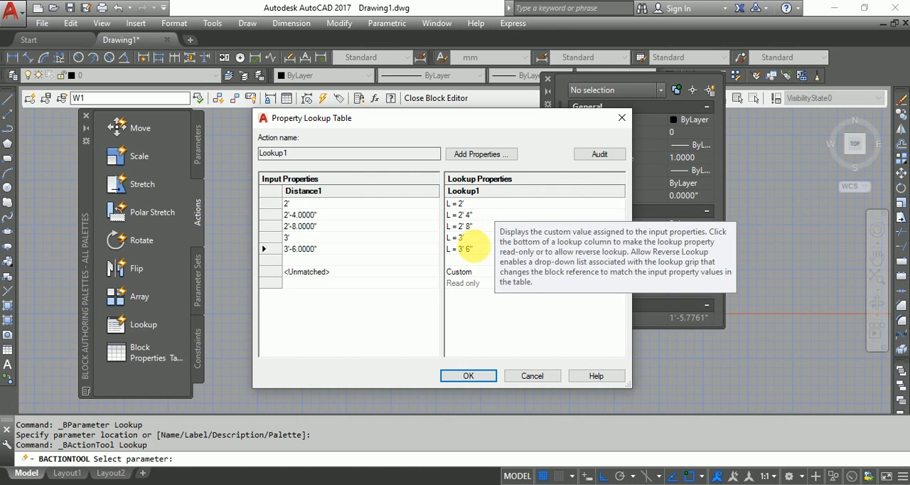
Reselect 2' as the Distance1 value in the first row and accept the lookup table
click(312, 206)
click(311, 206)
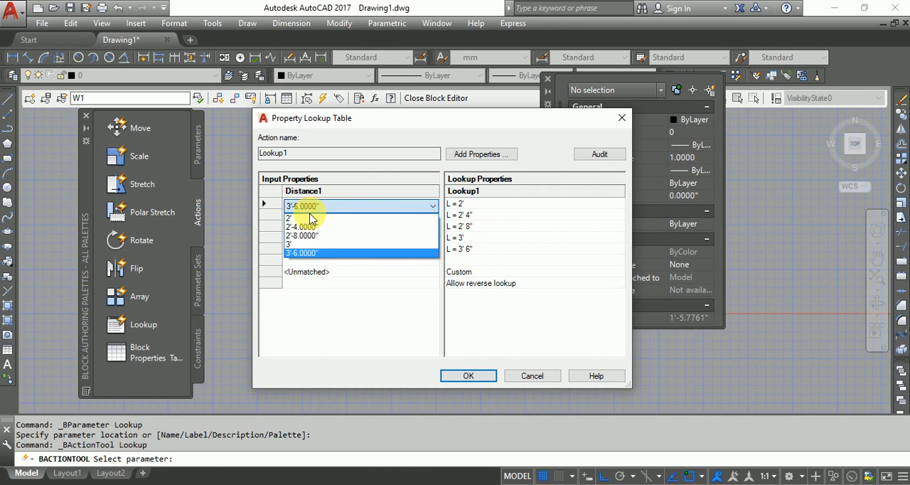
click(309, 218)
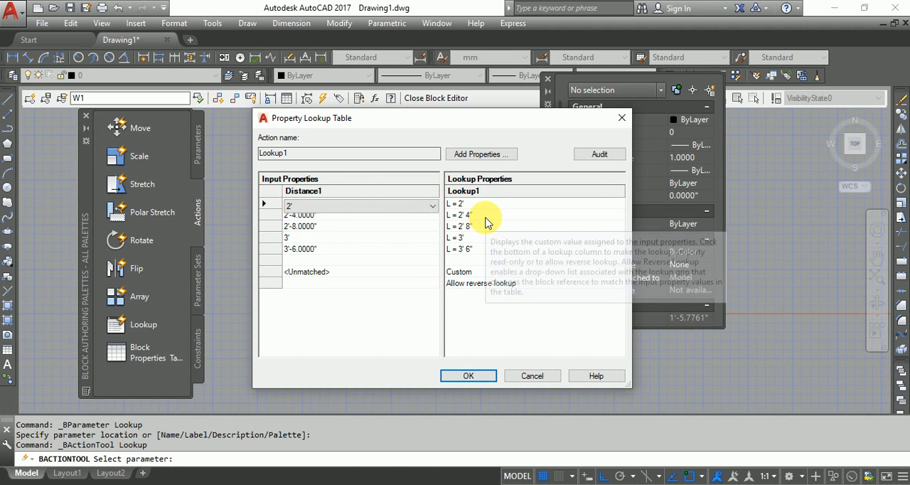
click(471, 377)
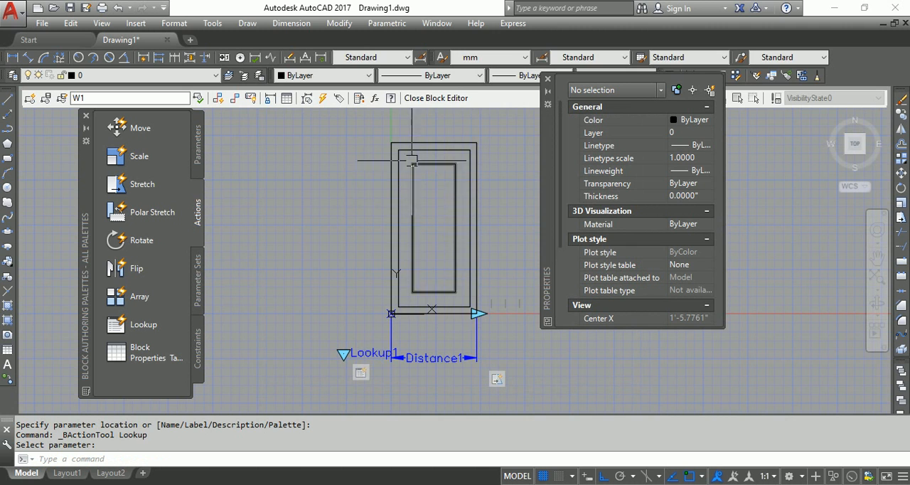
Close the Block Editor and save the parameter changes to block W1
click(448, 97)
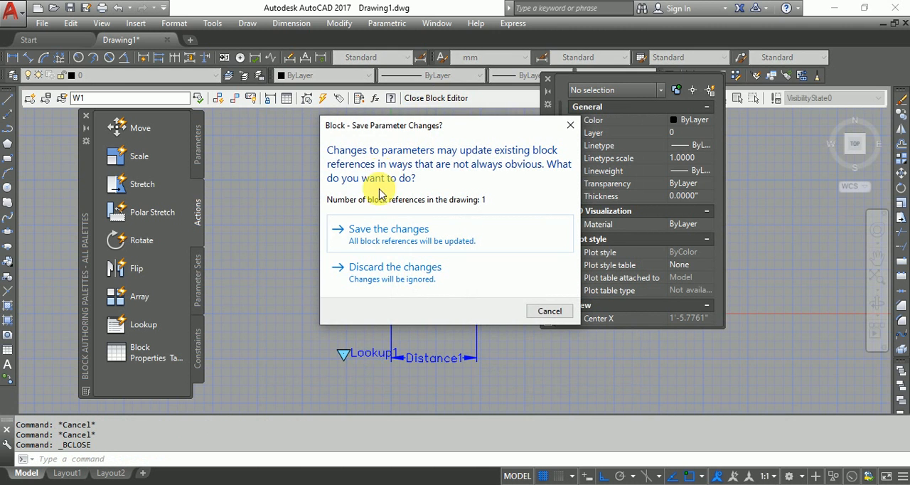
click(389, 231)
click(365, 483)
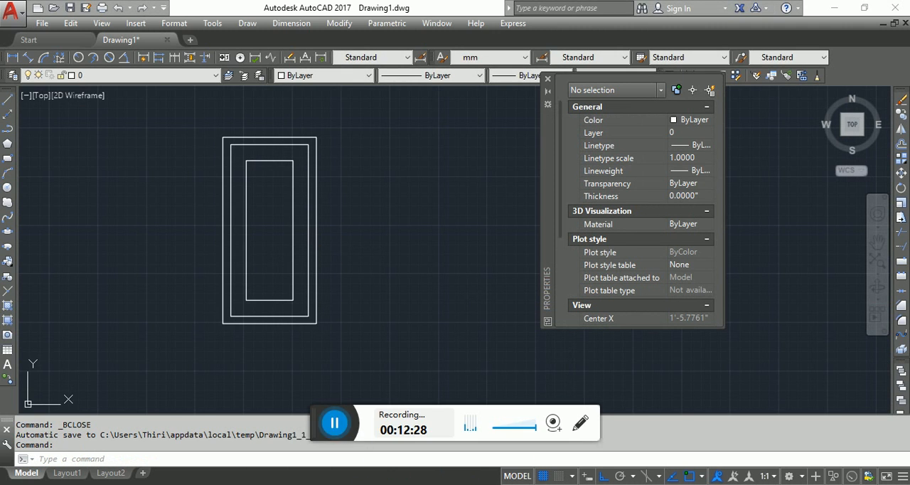
click(324, 428)
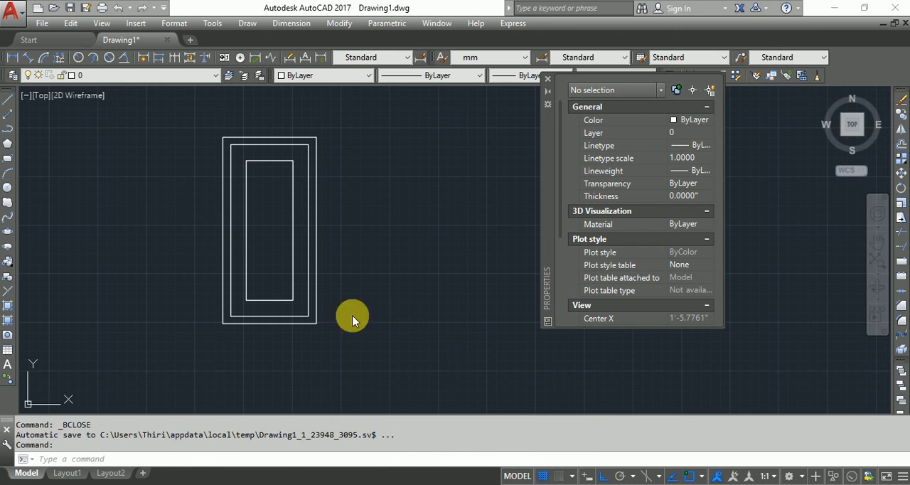
Test the window's width grip by stretching it to the 2'-4" increment and back to 2'
click(297, 324)
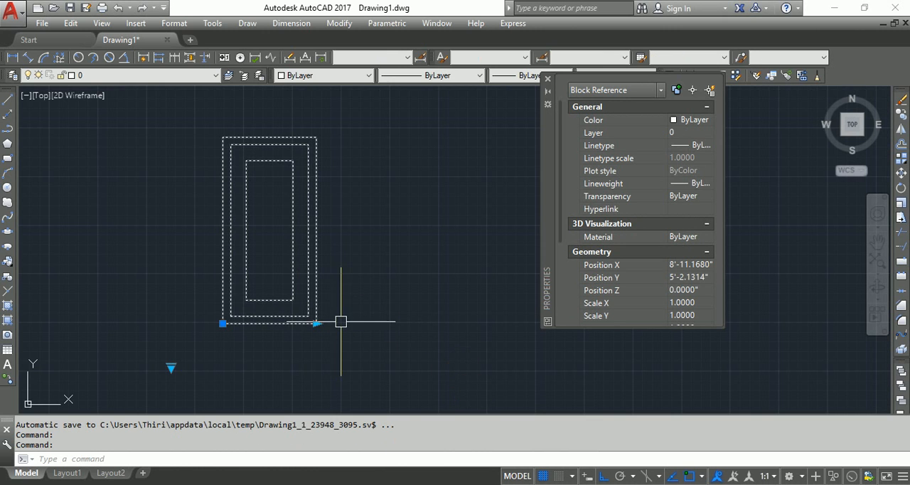
click(316, 324)
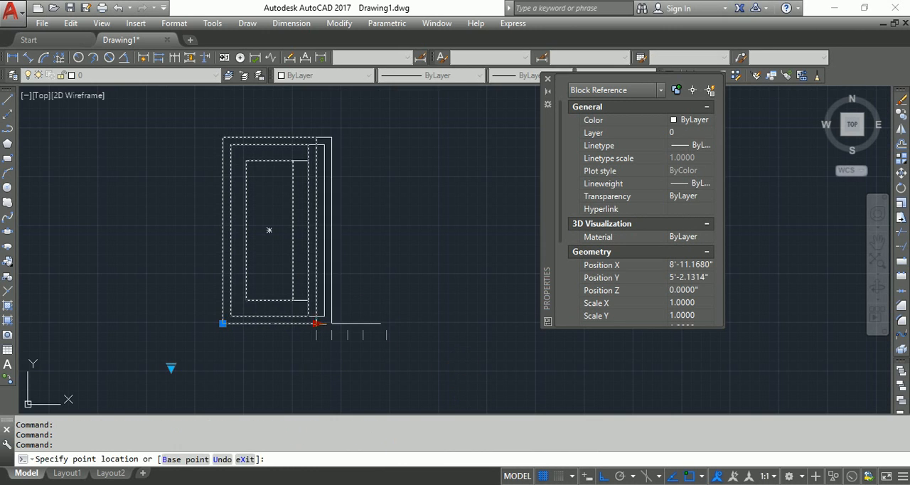
click(332, 323)
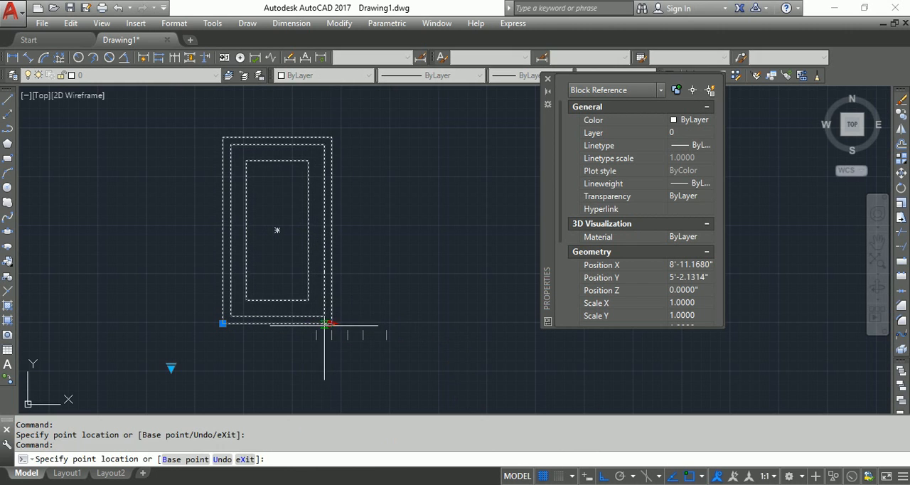
click(316, 325)
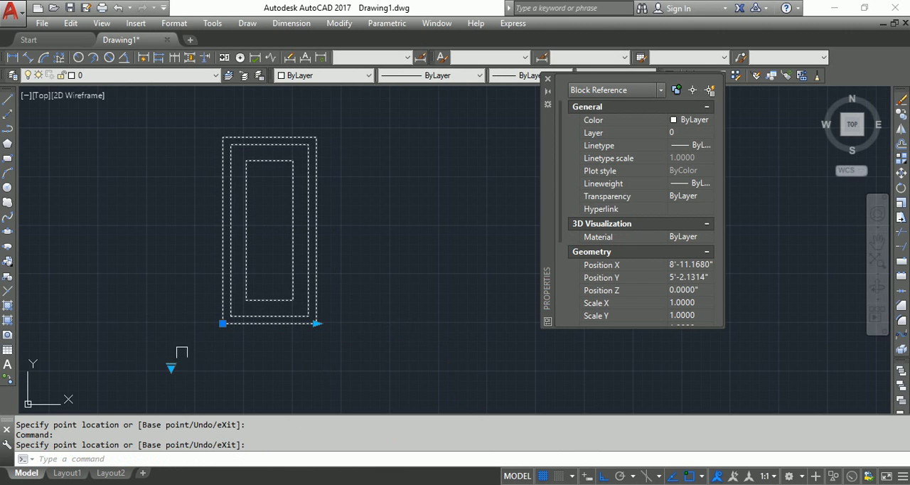
Switch the window through lookup sizes L = 3', L = 3' 6" and L = 2', finishing on L = 2' 4"
click(171, 367)
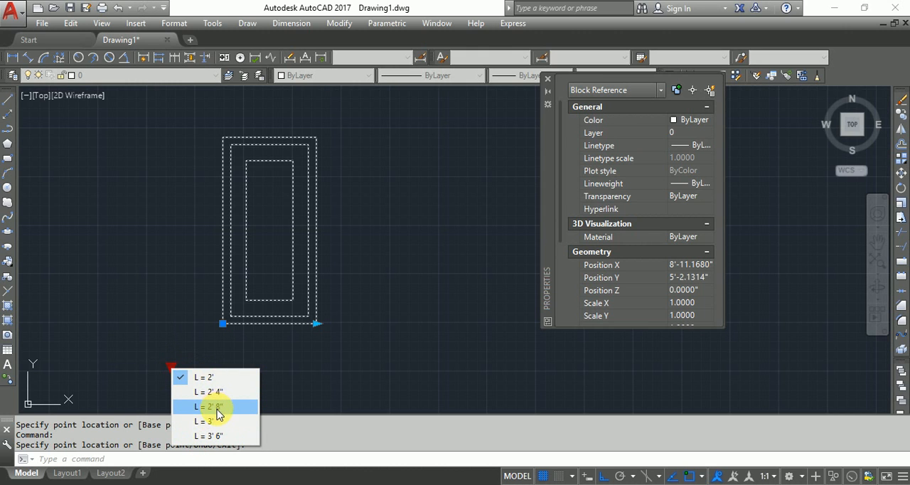
click(199, 421)
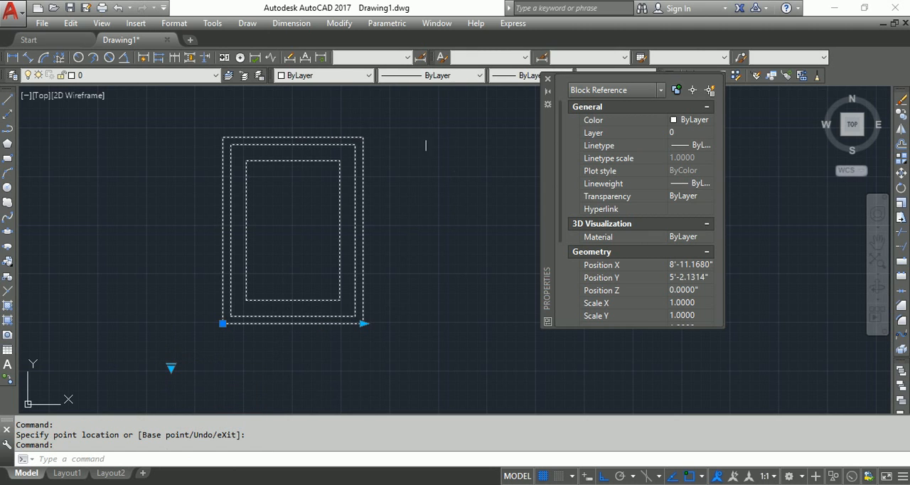
click(170, 369)
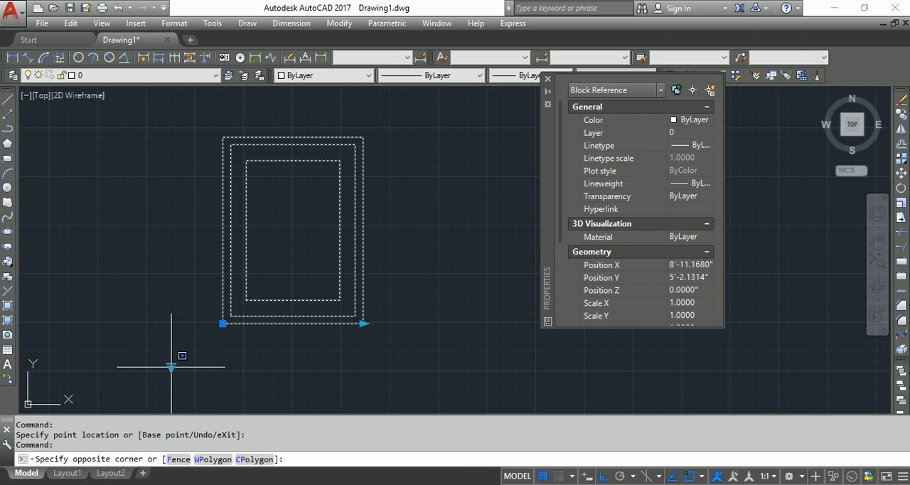
click(173, 368)
click(209, 435)
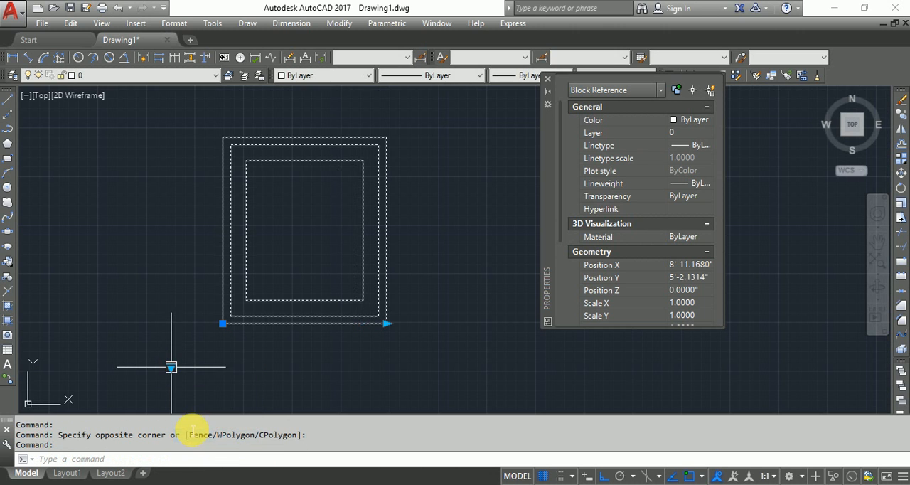
click(173, 367)
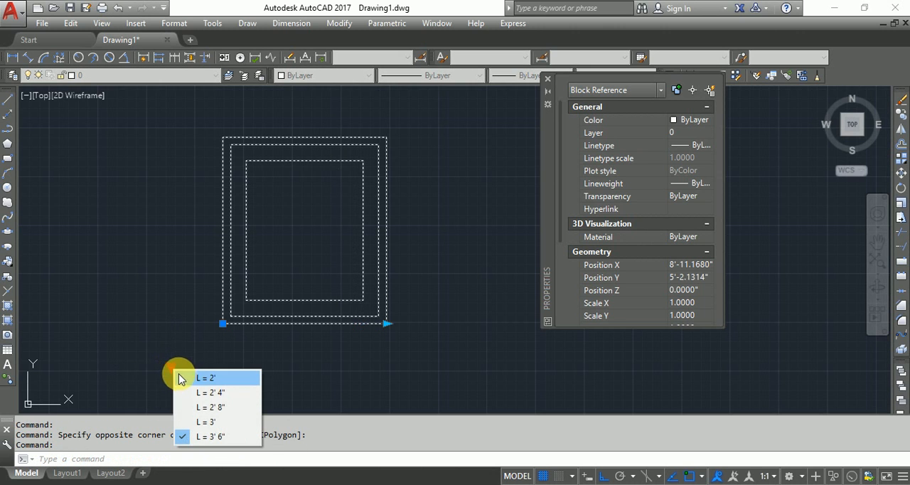
click(181, 376)
click(172, 368)
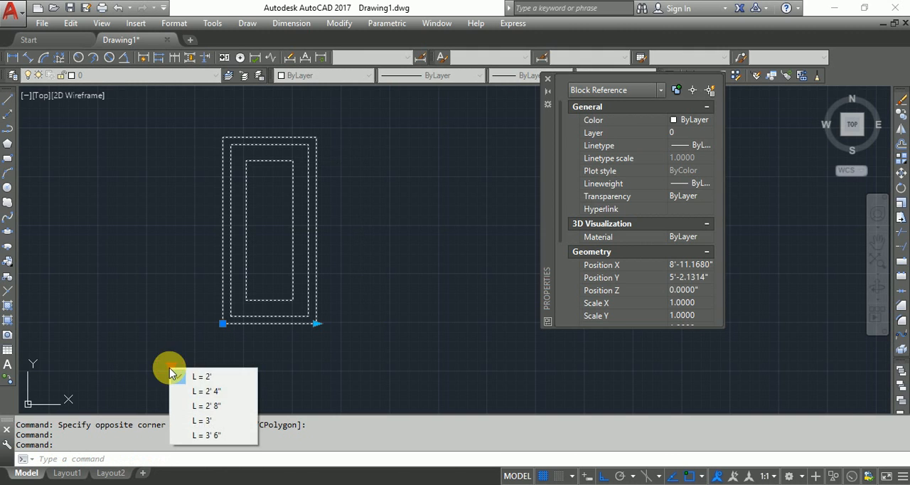
click(189, 391)
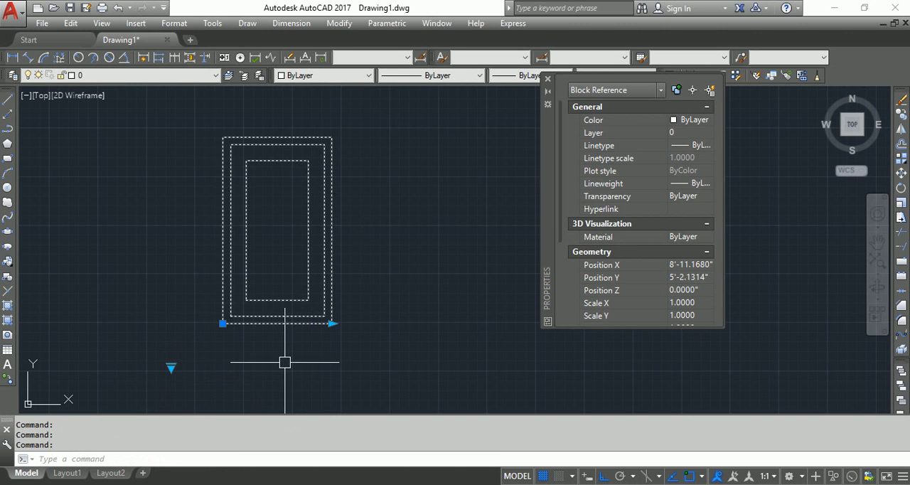
Copy the window block about 4'-8" horizontally to the right of the original
text(CO)
key(Return)
click(275, 361)
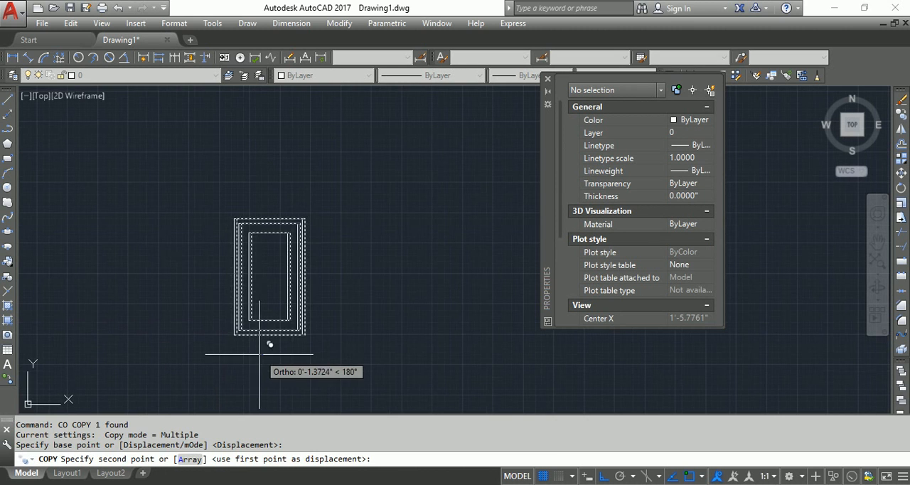
click(403, 325)
key(Return)
Set the copied window's lookup size to L = 3' 6" and clear the selection
click(403, 324)
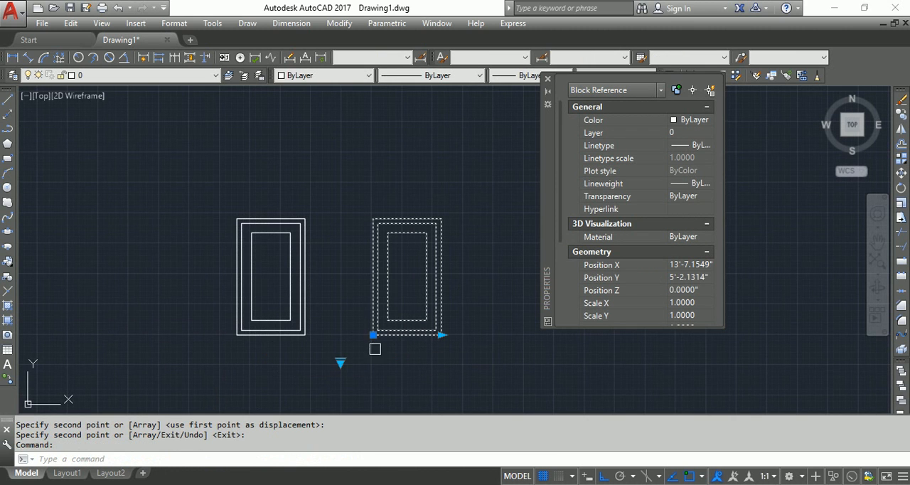
click(341, 363)
click(359, 431)
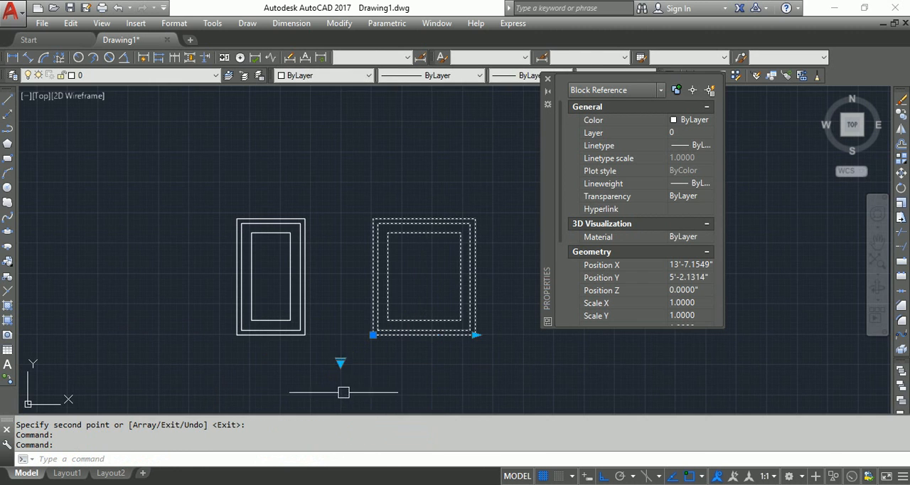
middle_drag(343, 392, 277, 392)
key(Escape)
Copy the 3'-6" wide window about 10'-2" to the left, beyond the original window
click(353, 337)
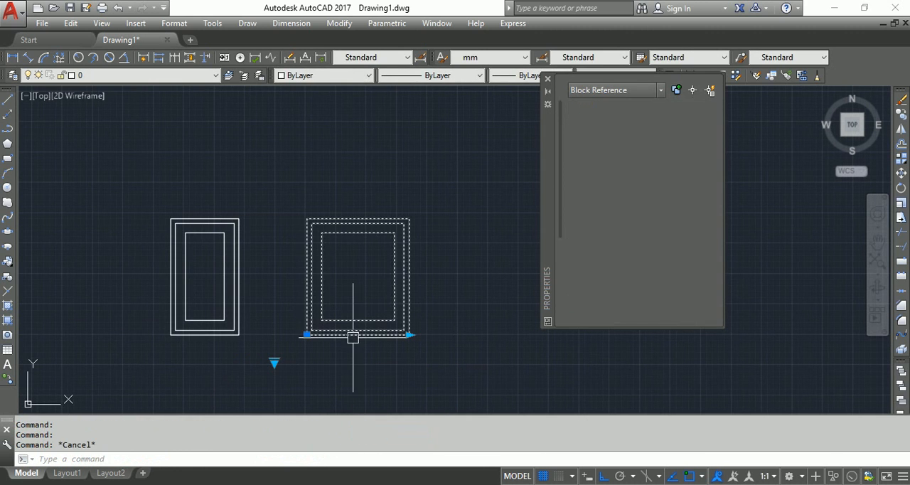
text(co)
key(Return)
click(347, 380)
scroll(348, 380, down, 2)
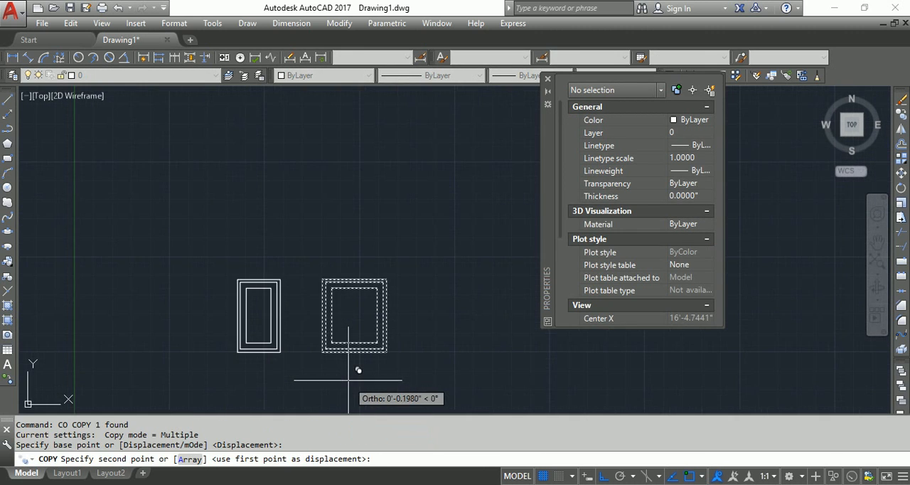
middle_drag(348, 381, 425, 363)
click(240, 363)
key(Return)
Set the leftmost window's lookup size to L = 2' 8" and clear the selection
scroll(240, 346, up, 2)
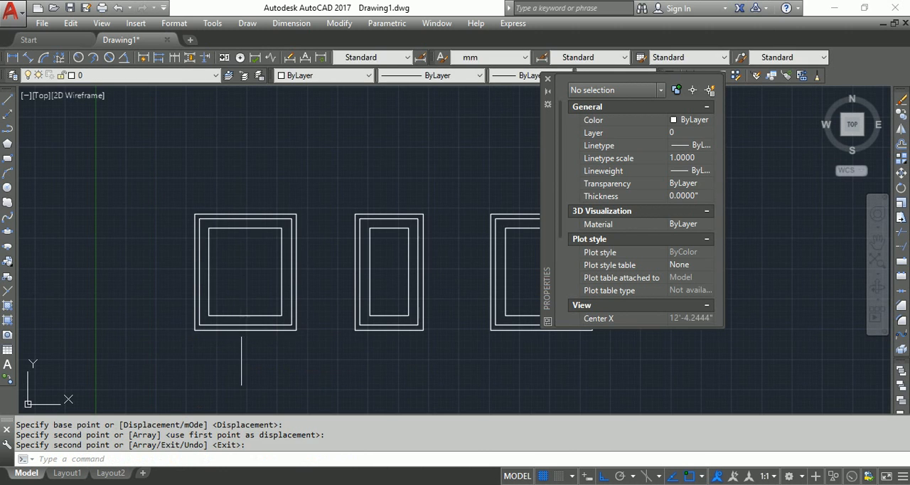
click(240, 331)
click(161, 358)
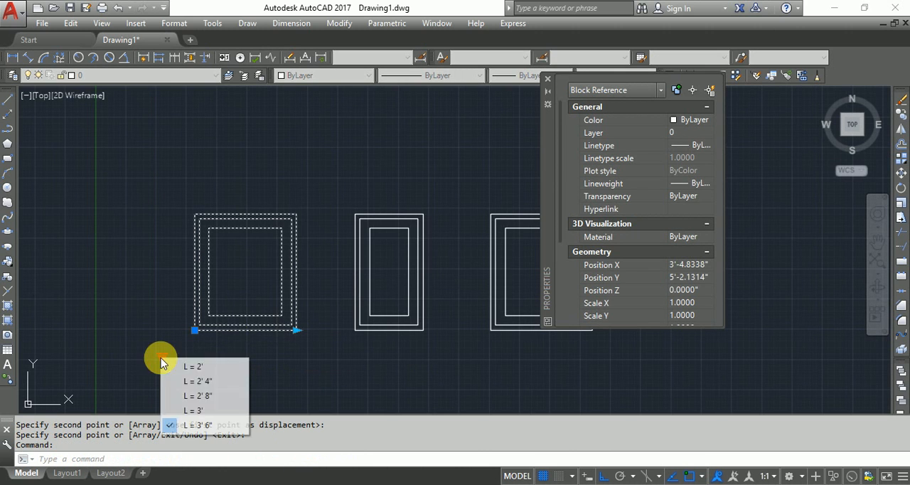
click(205, 396)
middle_drag(363, 295, 272, 302)
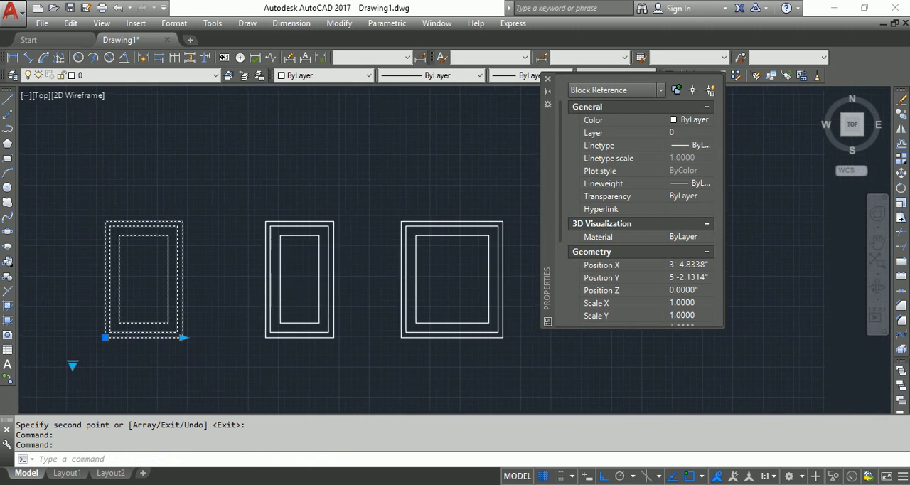
key(Escape)
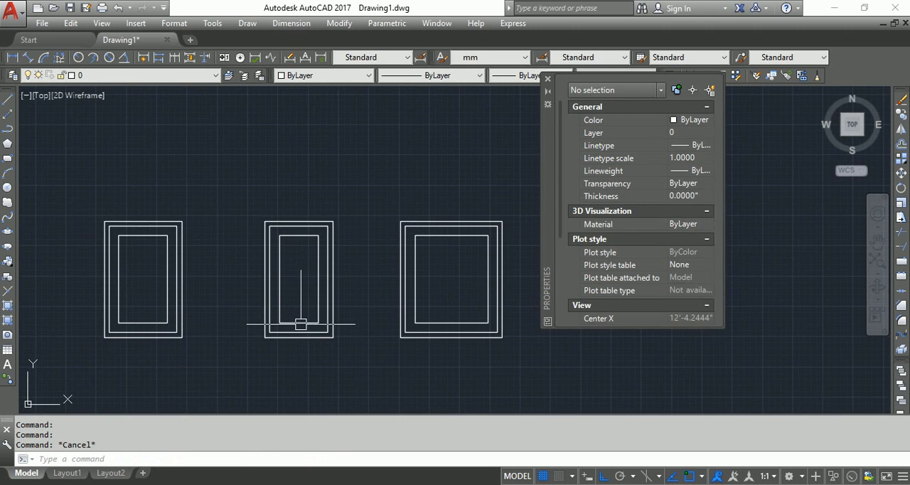
Choose lookup size L = 2' 4" for the middle window and clear the selection
click(299, 321)
click(236, 363)
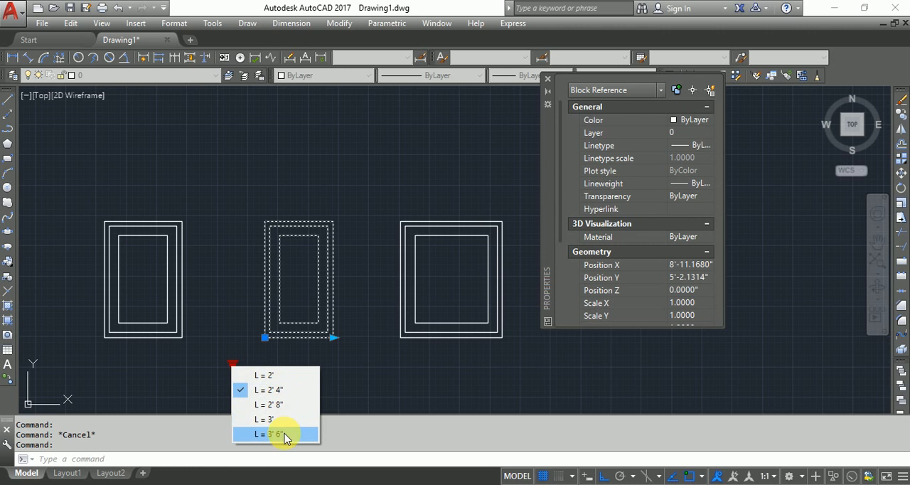
click(300, 390)
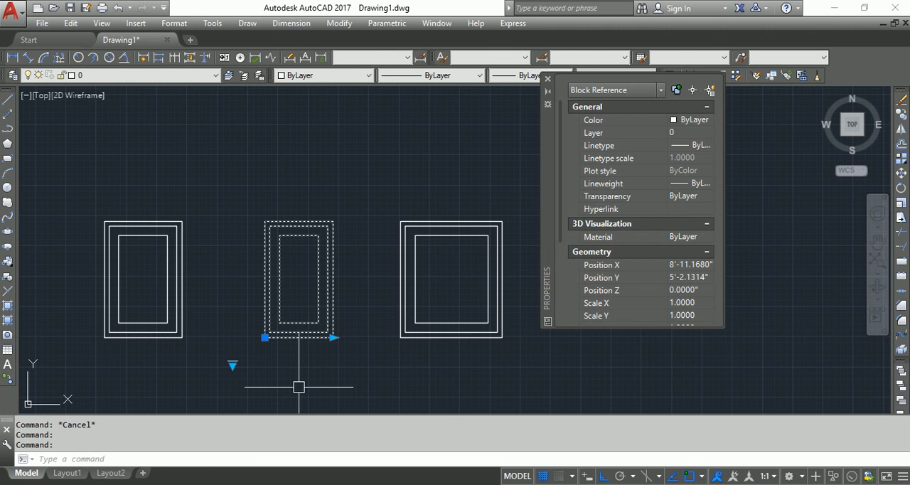
key(Escape)
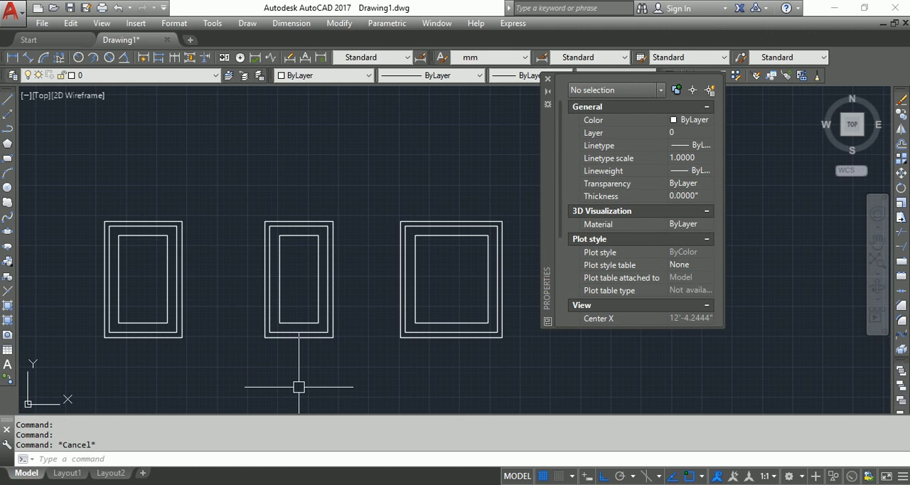